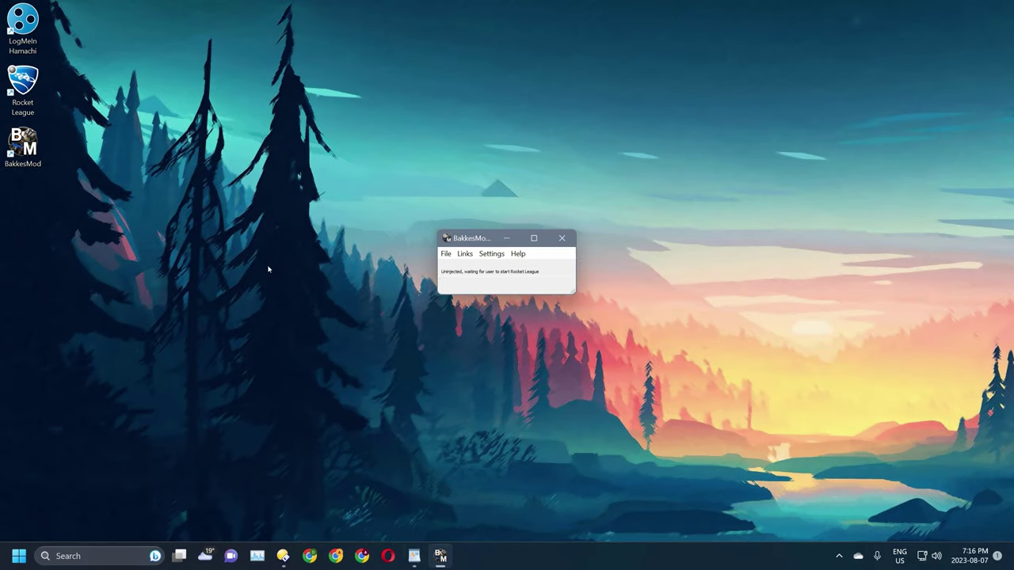
- Launch Rocket League and bring up the BakkesMod Plugins settings
{"action": "double_click", "coordinate": [22, 87]}
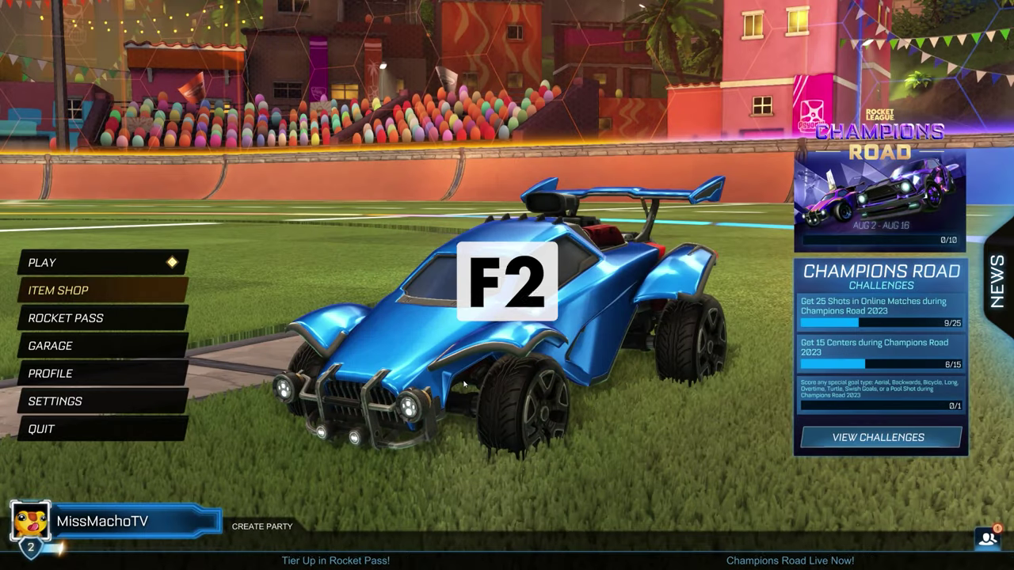
{"action": "key", "text": "F2"}
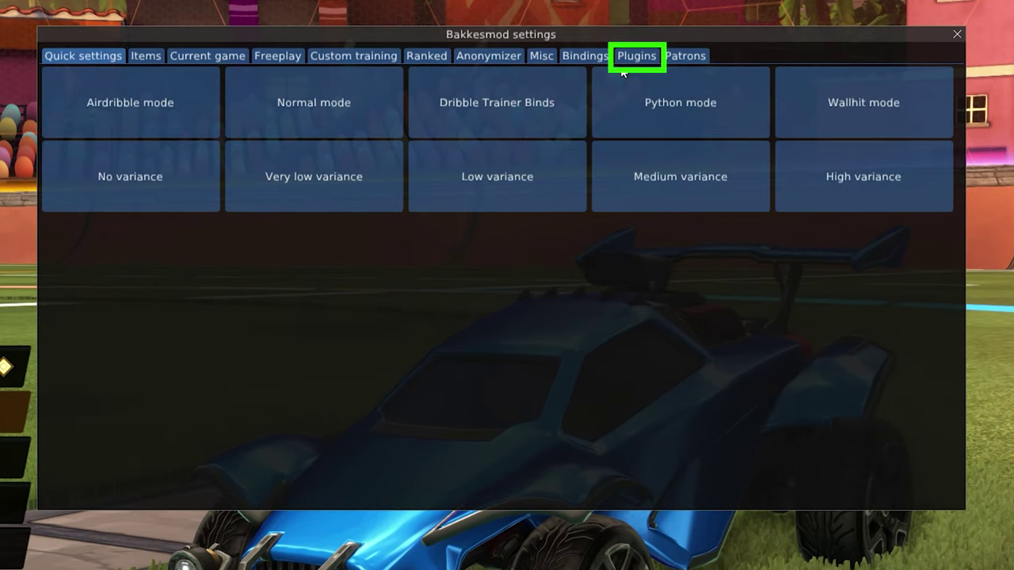
{"action": "left_click", "coordinate": [619, 60]}
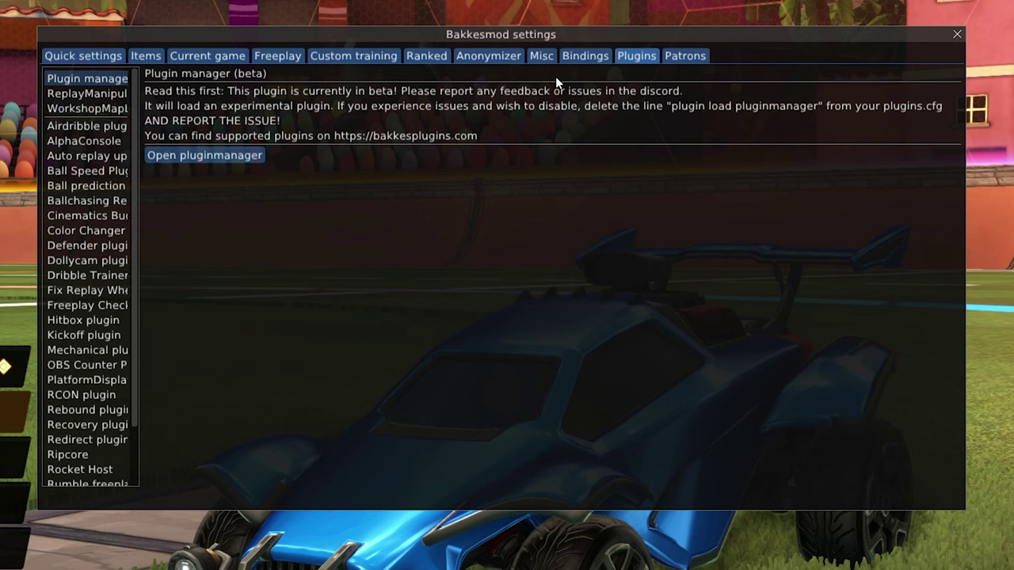
- Install Rocket Plugin through the plugin manager using plugin ID 26
{"action": "left_click", "coordinate": [230, 156]}
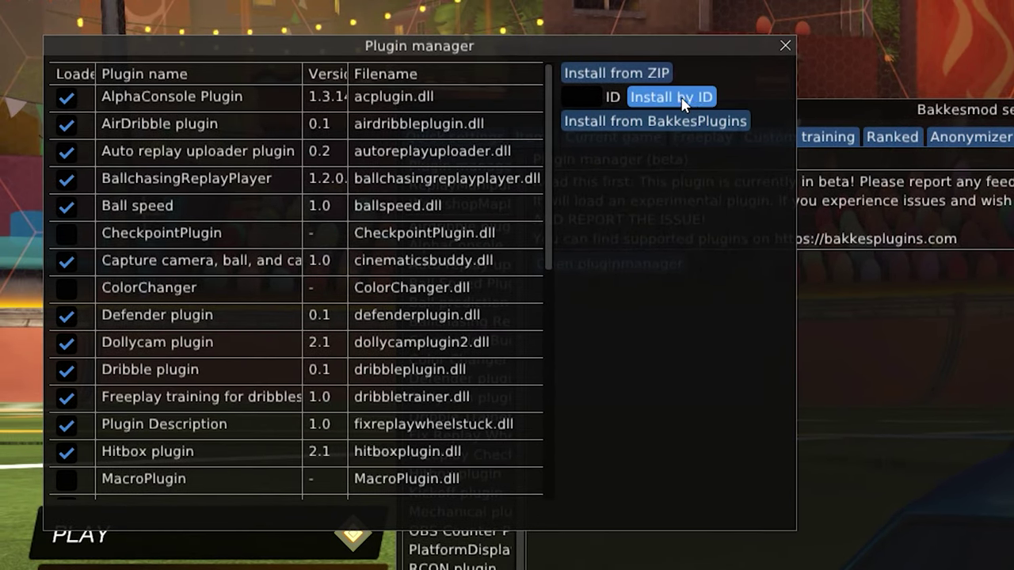
{"action": "left_click", "coordinate": [593, 97]}
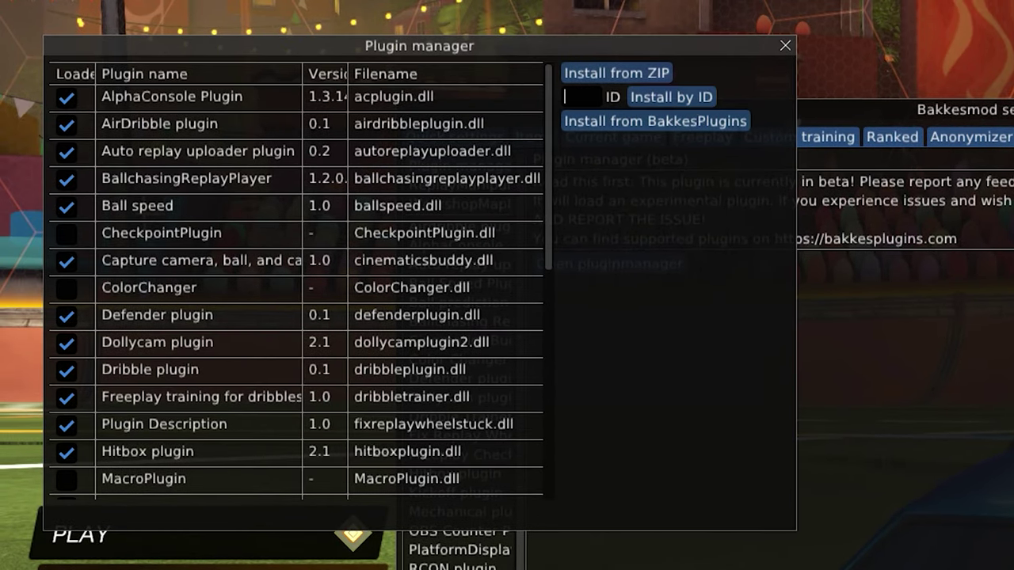
{"action": "type", "text": "26"}
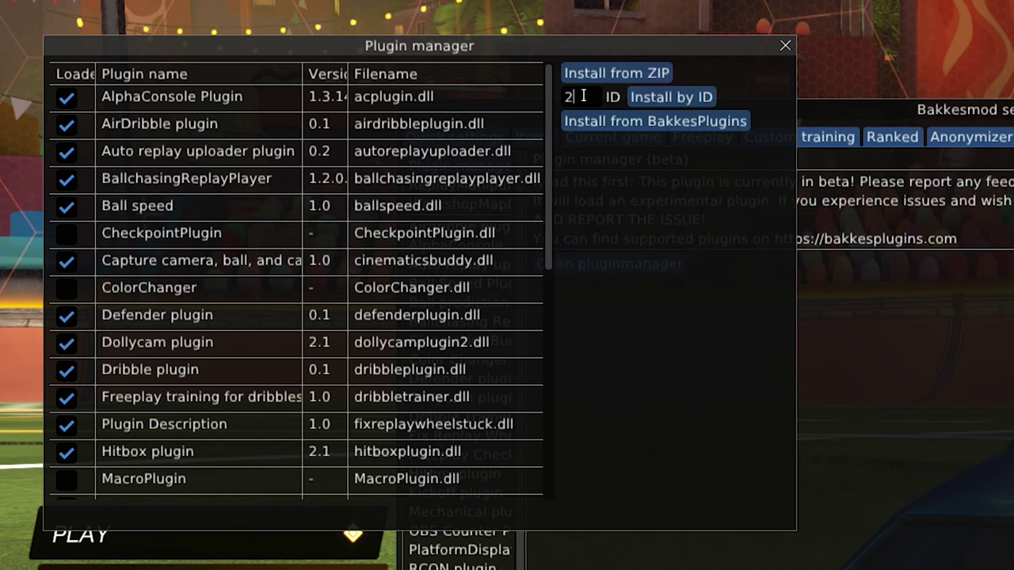
{"action": "left_click", "coordinate": [665, 98]}
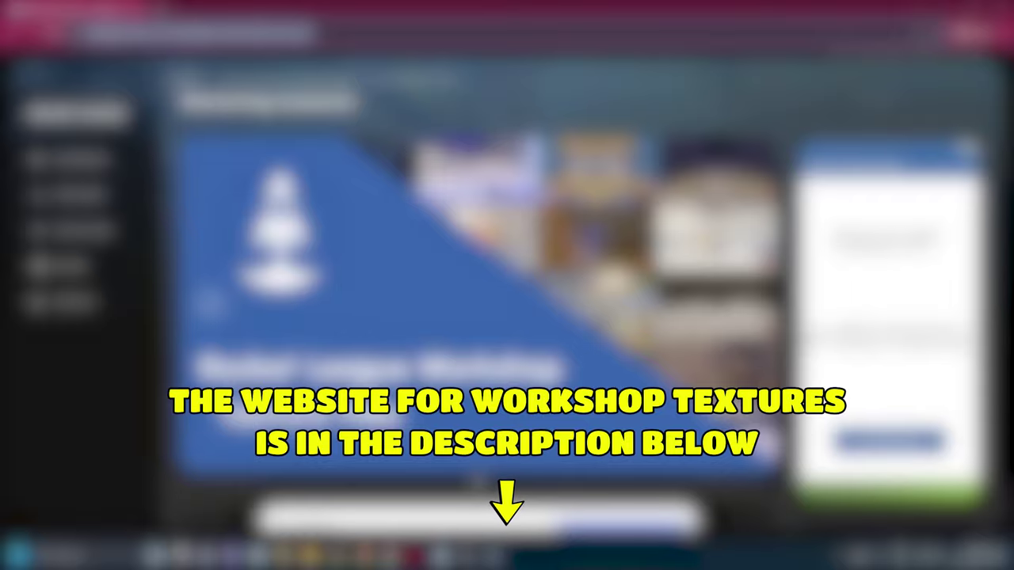
- Extract the Workshop-textures.zip archive into the Downloads folder
{"action": "scroll", "coordinate": [741, 283], "scroll_direction": "down", "scroll_amount": 20}
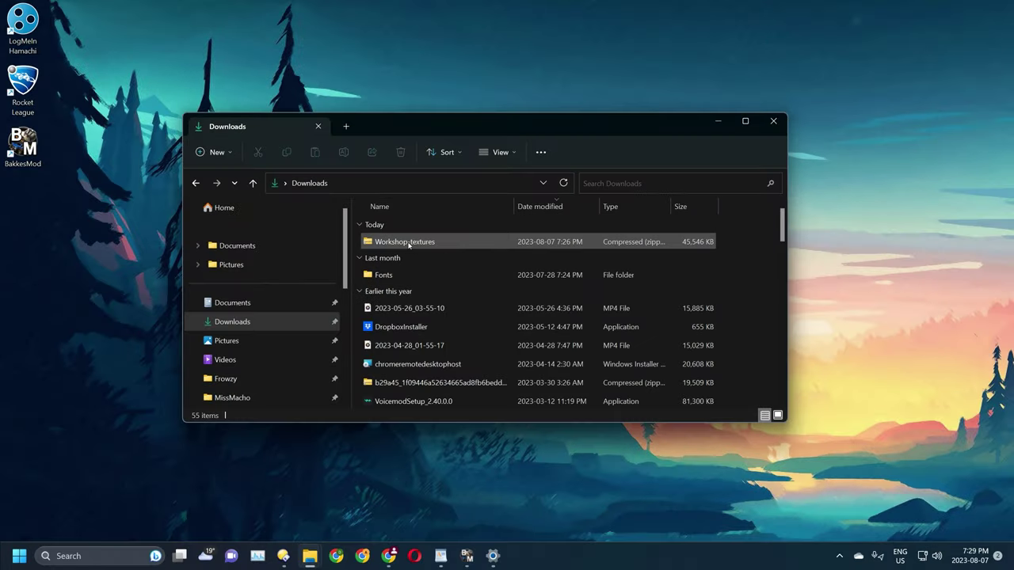
{"action": "left_click", "coordinate": [408, 238]}
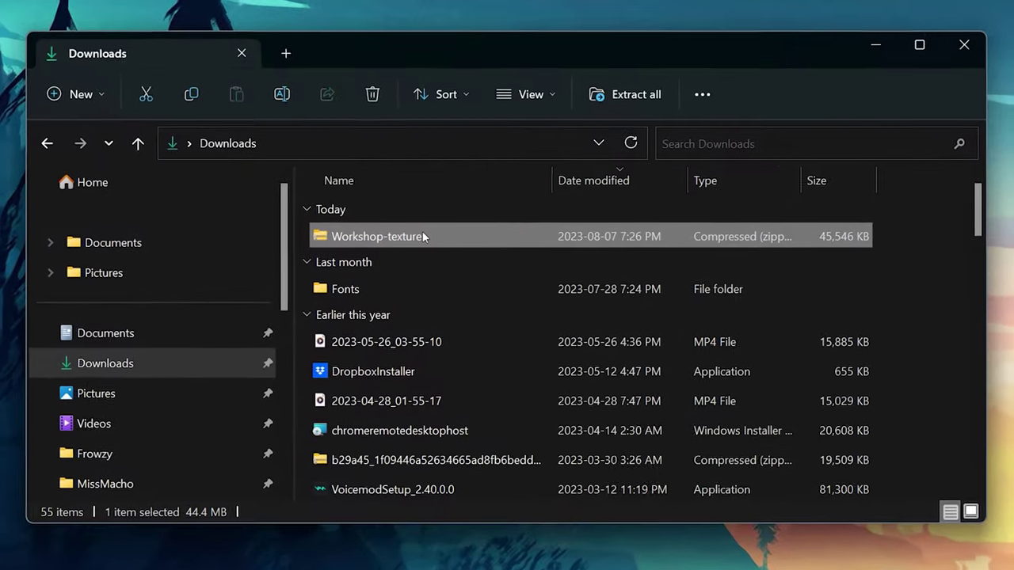
{"action": "right_click", "coordinate": [426, 240]}
{"action": "left_click", "coordinate": [488, 275]}
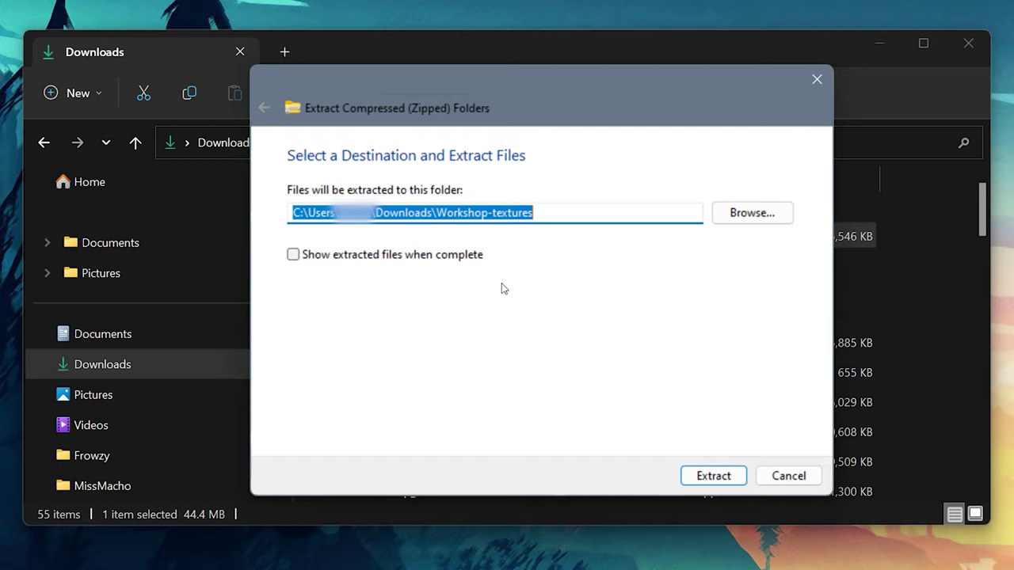
{"action": "left_click", "coordinate": [714, 475]}
- Copy the 14 texture files into Rocket League's TAGame\CookedPCConsole folder
{"action": "double_click", "coordinate": [341, 265]}
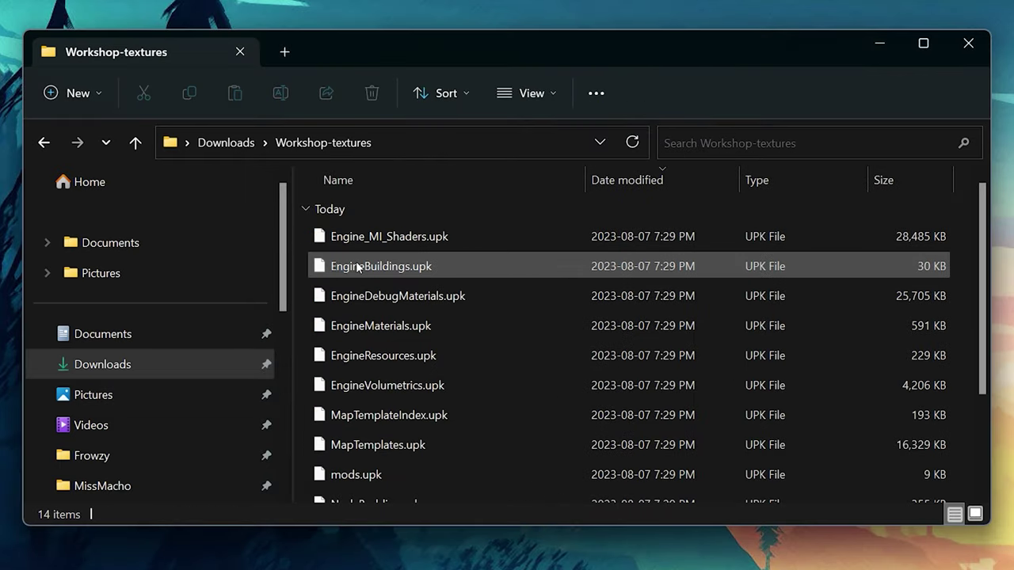
{"action": "right_click", "coordinate": [416, 398]}
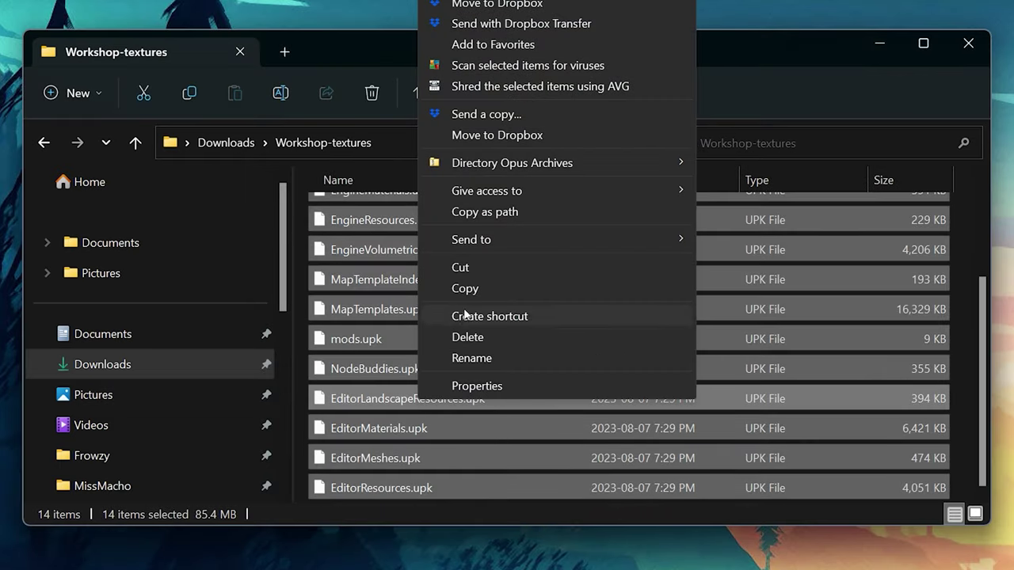
{"action": "left_click", "coordinate": [472, 290]}
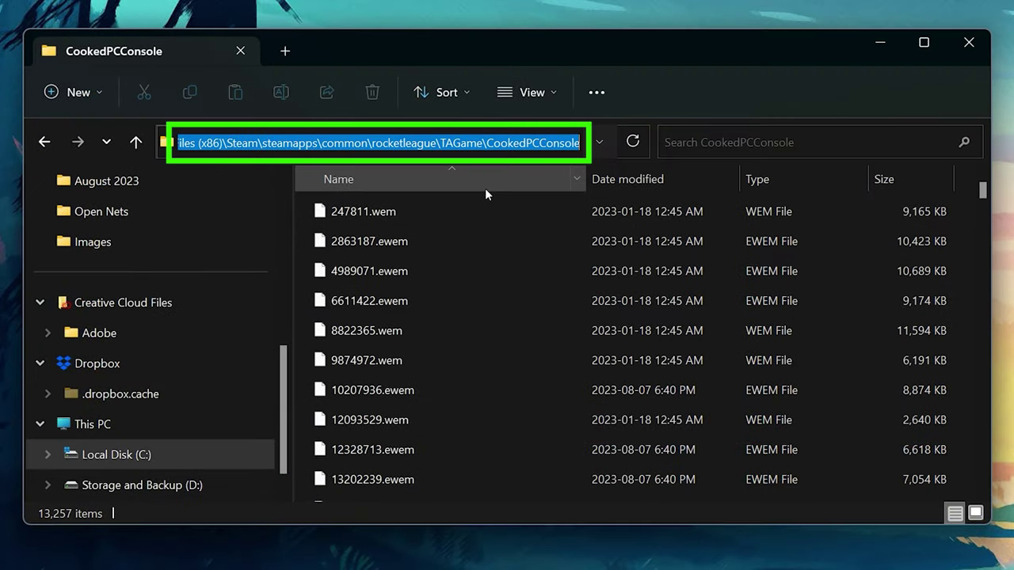
{"action": "right_click", "coordinate": [411, 277]}
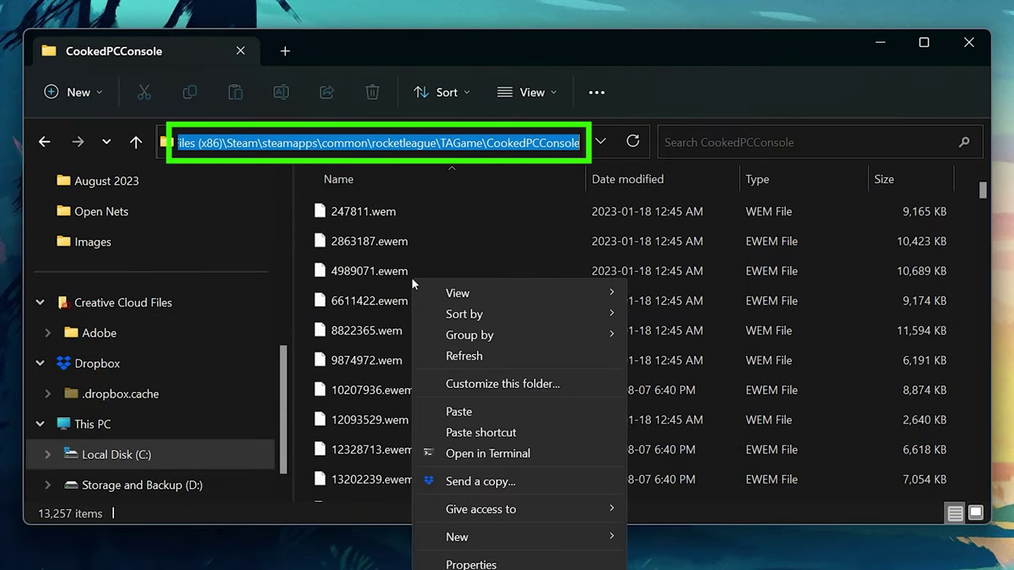
{"action": "left_click", "coordinate": [470, 405]}
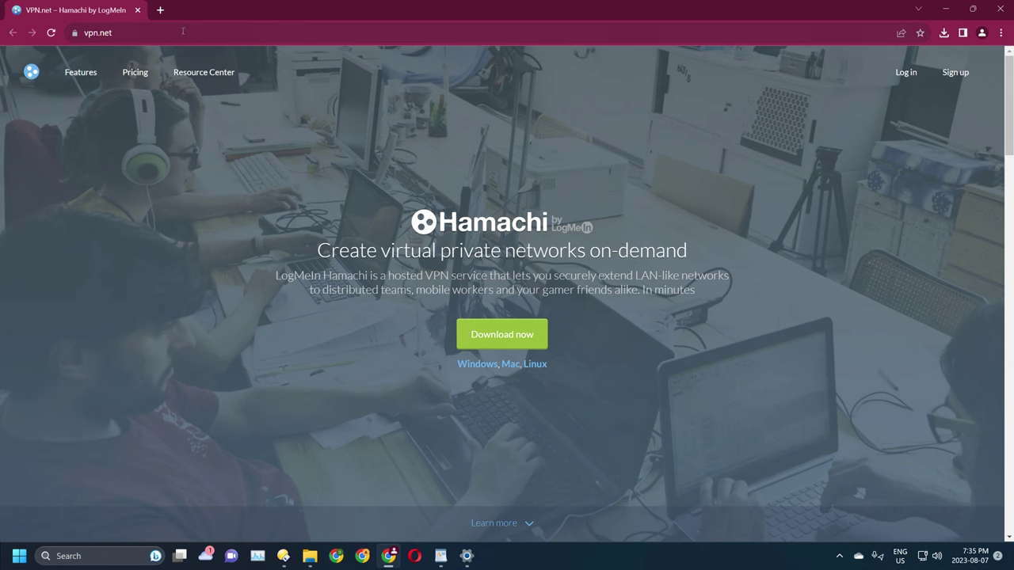
- Go to vpn.net in the browser to get LogMeIn Hamachi
{"action": "left_click", "coordinate": [183, 32]}
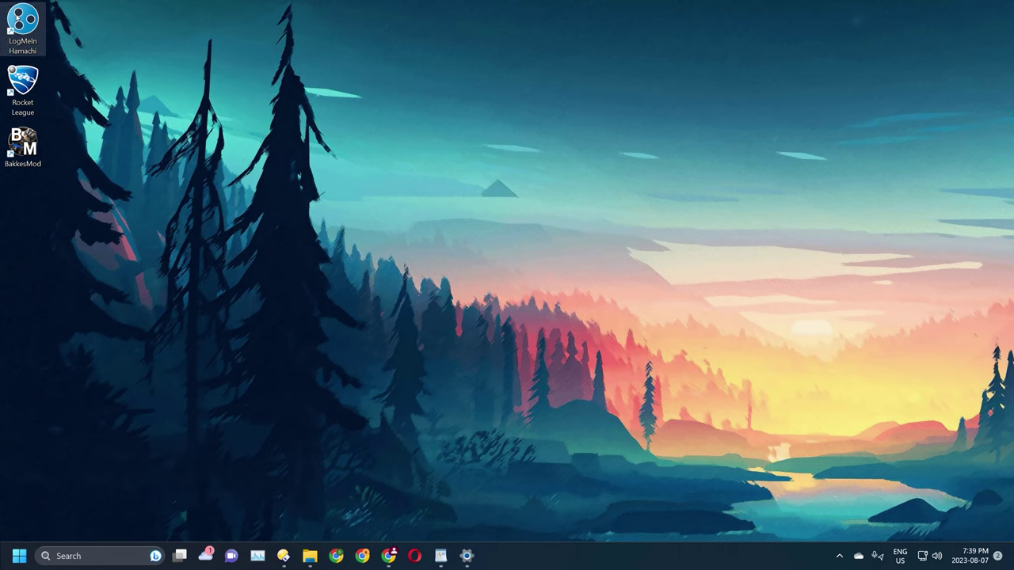
- Start LogMeIn Hamachi from the desktop and power it on to log in
{"action": "double_click", "coordinate": [17, 16]}
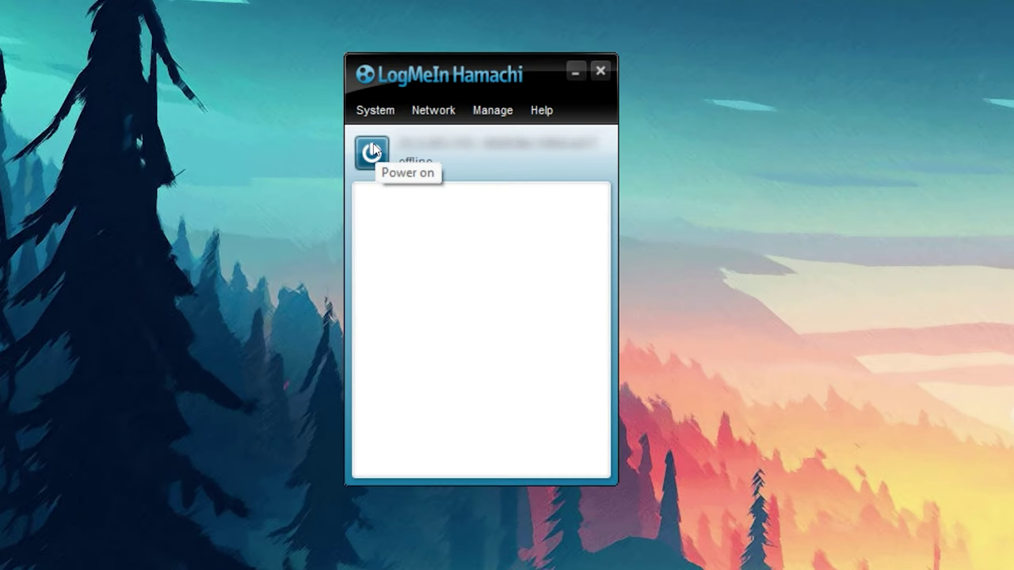
{"action": "left_click", "coordinate": [431, 182]}
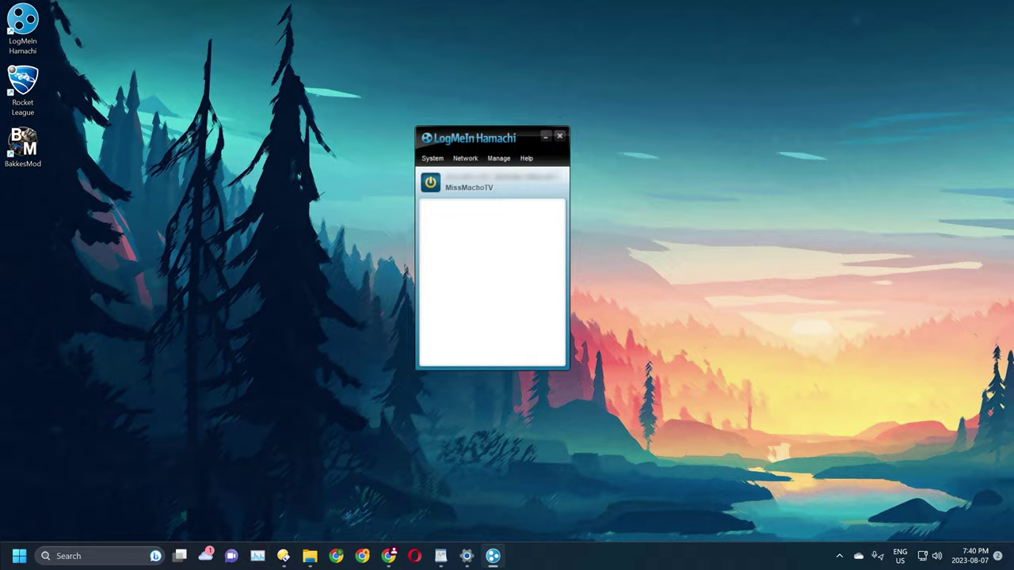
- Create a new Hamachi network with an ID and password, showing 1/5 members
{"action": "left_click", "coordinate": [464, 158]}
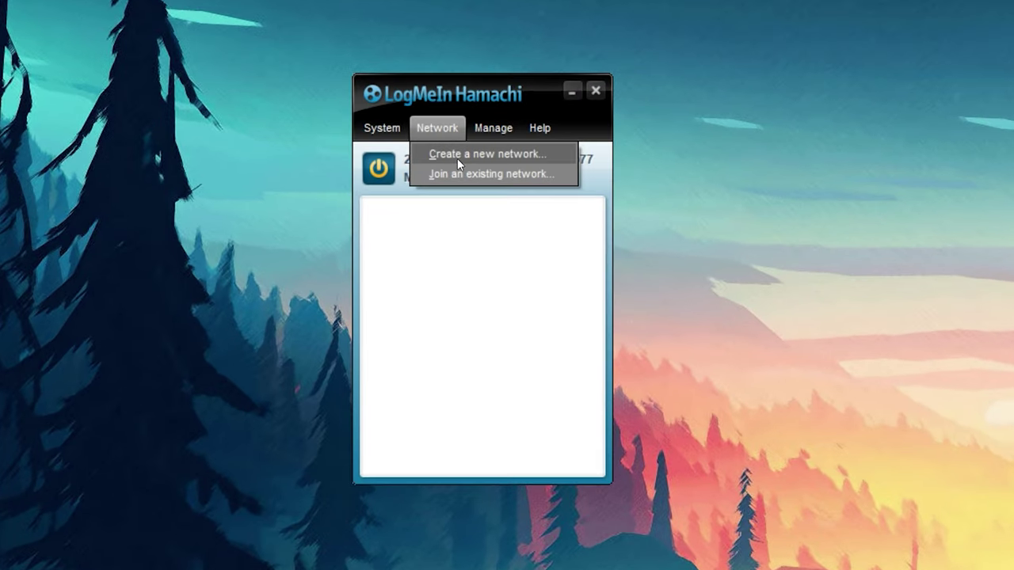
{"action": "left_click", "coordinate": [457, 157]}
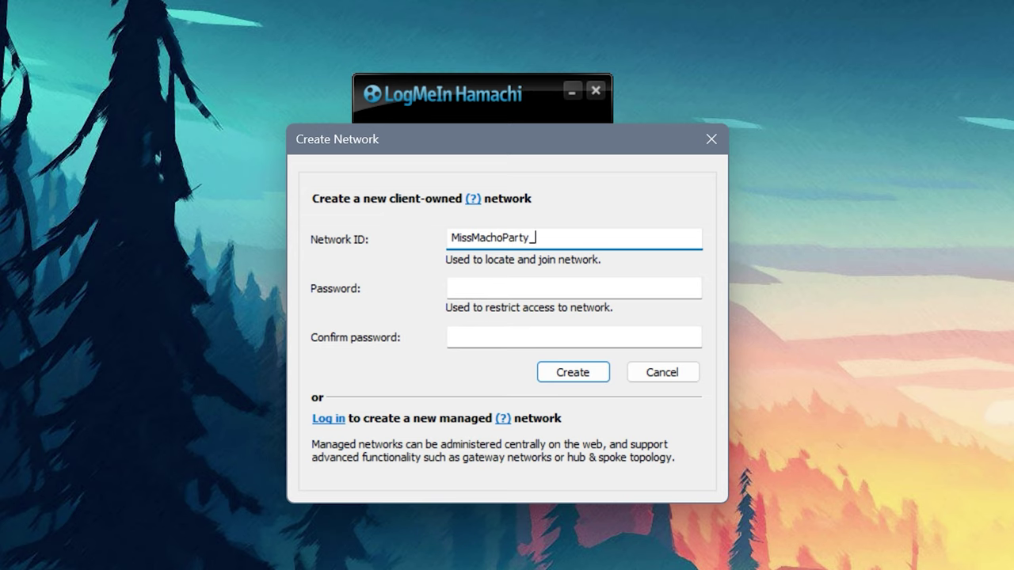
{"action": "left_click", "coordinate": [567, 378]}
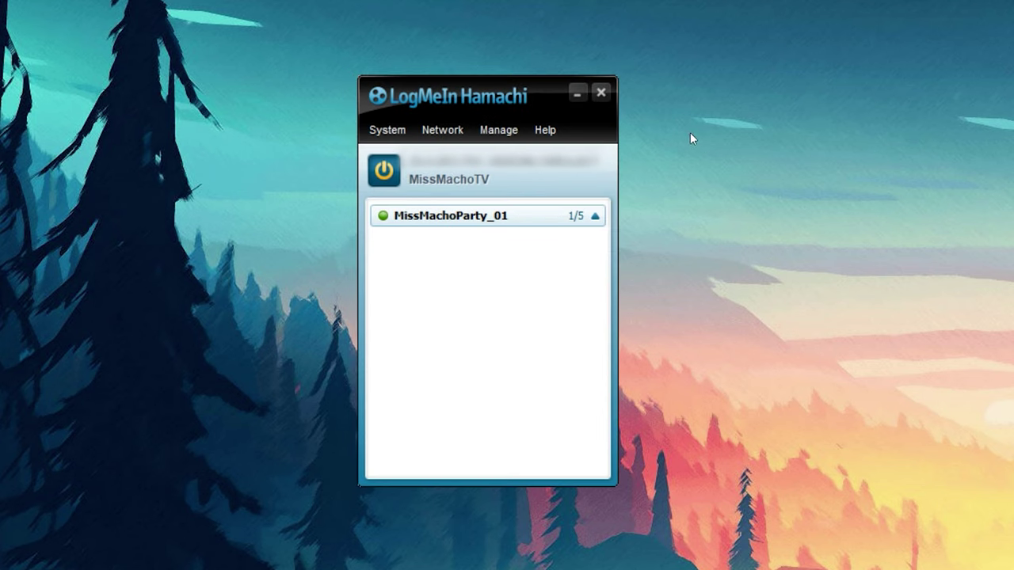
{"action": "left_click", "coordinate": [438, 129]}
- Join the existing MyBestFriend network, entering its password
{"action": "left_click", "coordinate": [459, 175]}
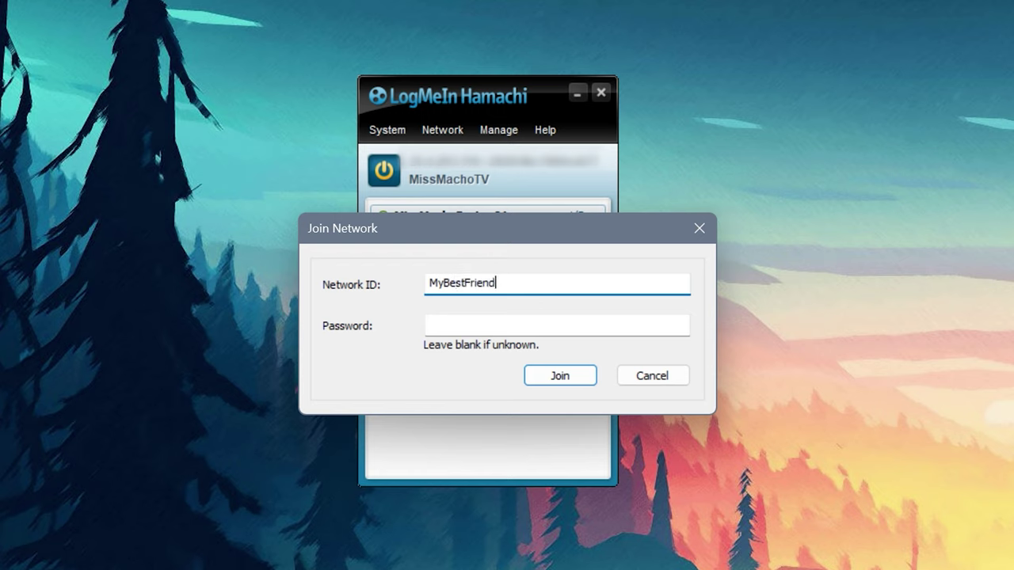
{"action": "left_click", "coordinate": [516, 322]}
{"action": "type", "text": "1234"}
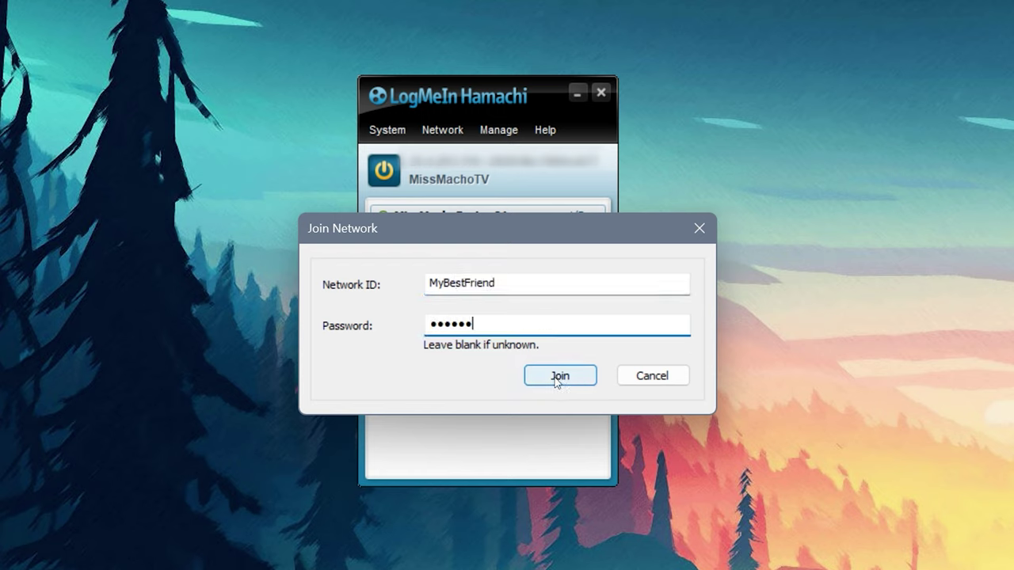
{"action": "left_click", "coordinate": [560, 376]}
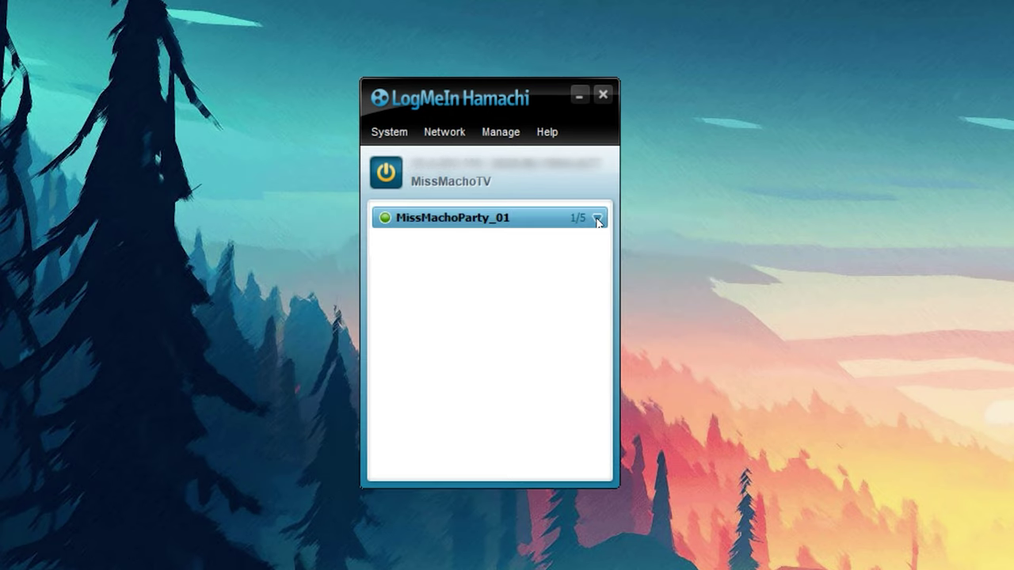
- Create another network with ID 'Missmh', entering and confirming its password
{"action": "left_click", "coordinate": [443, 131]}
{"action": "left_click", "coordinate": [485, 156]}
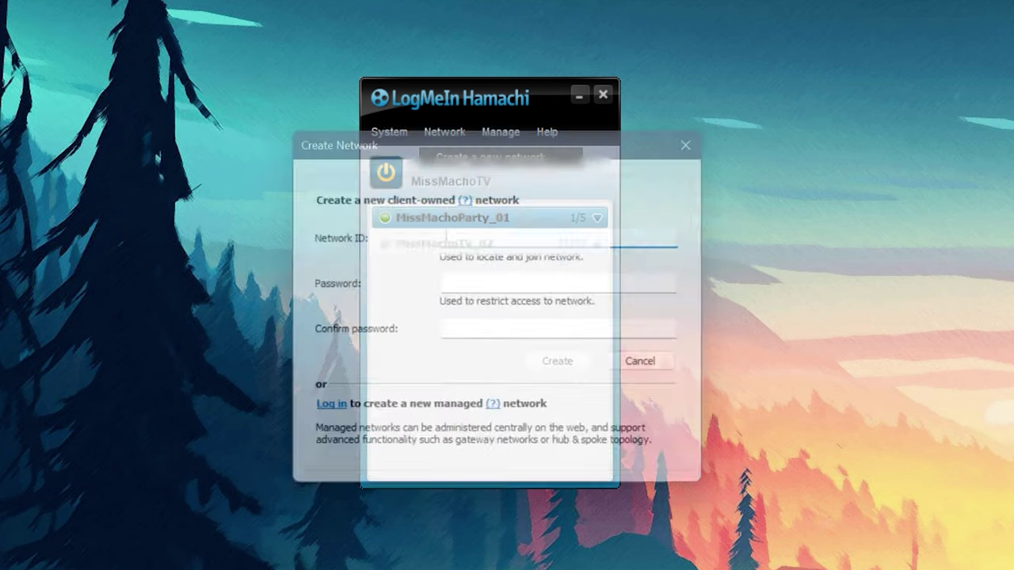
{"action": "type", "text": "Missmh"}
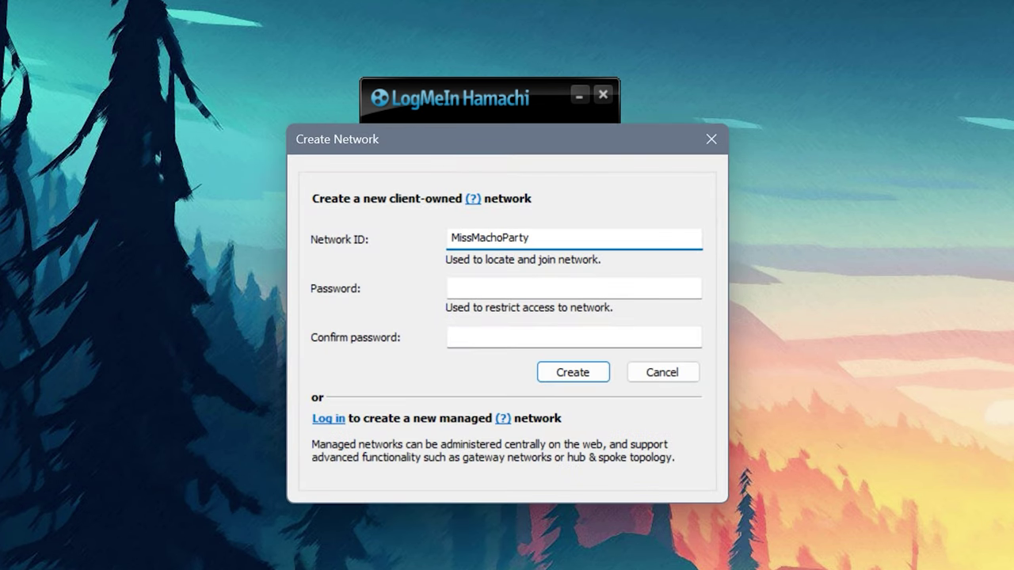
{"action": "left_click", "coordinate": [523, 290]}
{"action": "type", "text": "123"}
{"action": "key", "text": "Tab"}
{"action": "type", "text": "123"}
{"action": "left_click", "coordinate": [572, 372]}
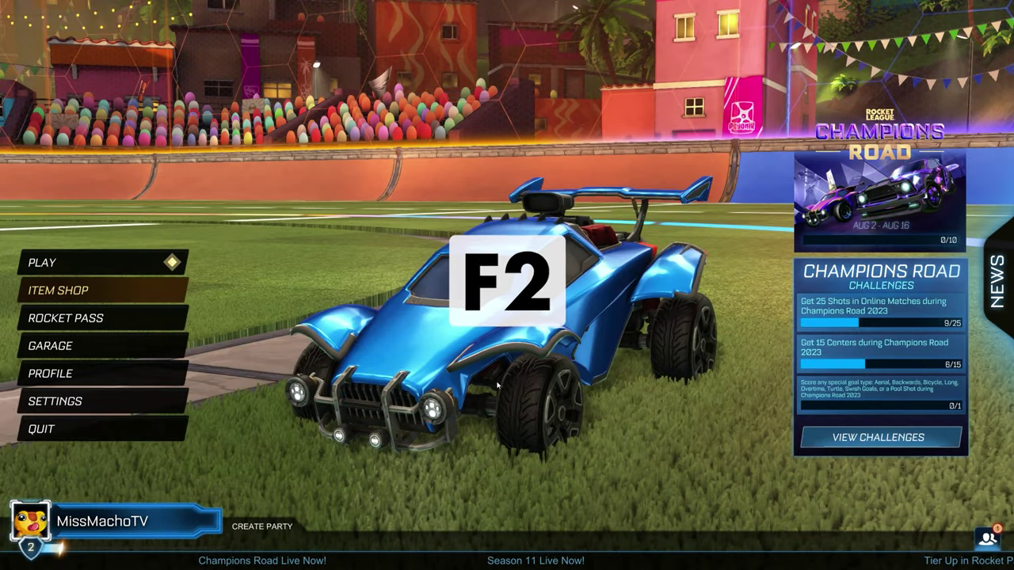
- Open the Rocket Plugin hosting window from the BakkesMod settings
{"action": "key", "text": "F2"}
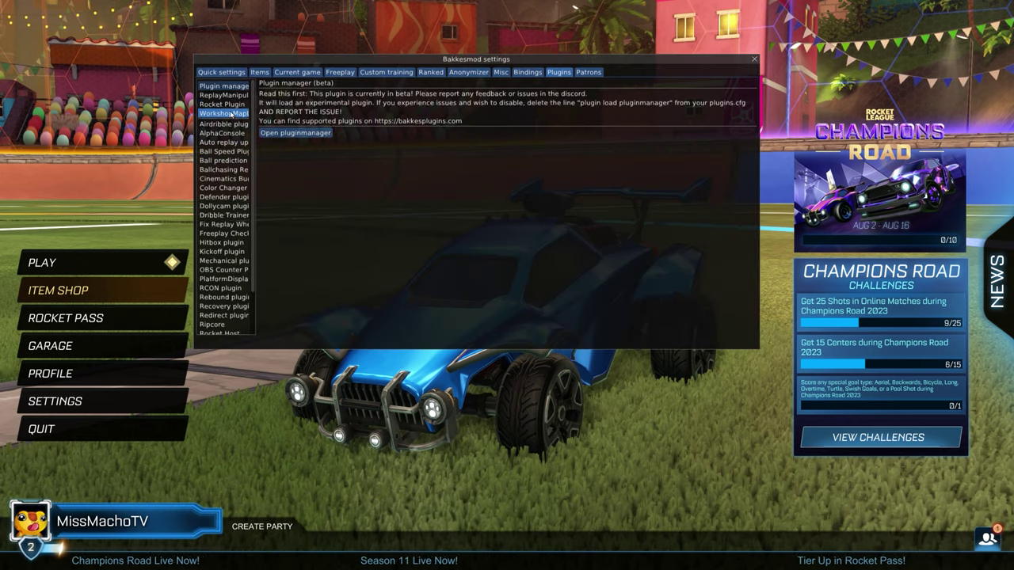
{"action": "left_click", "coordinate": [224, 104]}
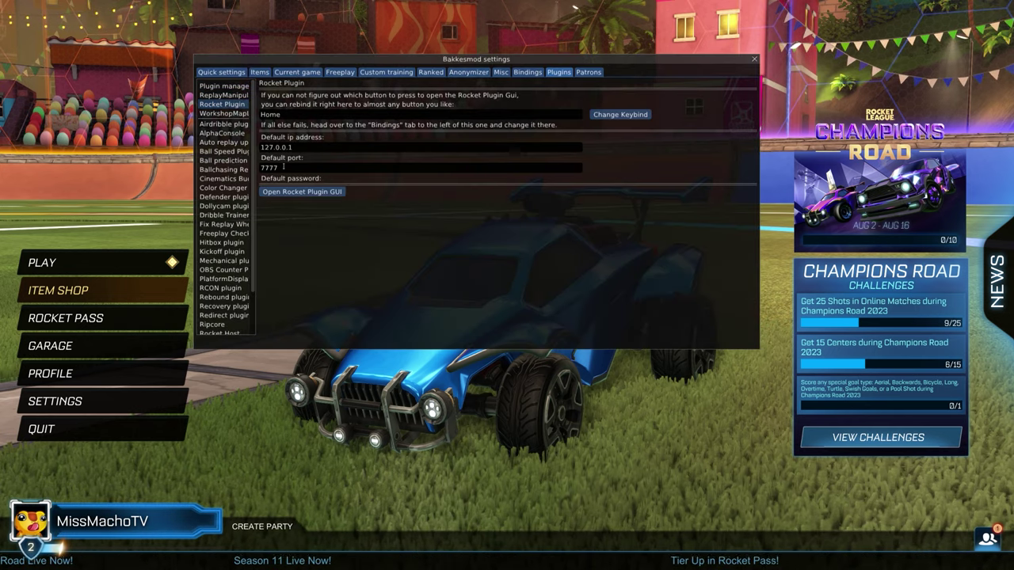
{"action": "left_click", "coordinate": [295, 192]}
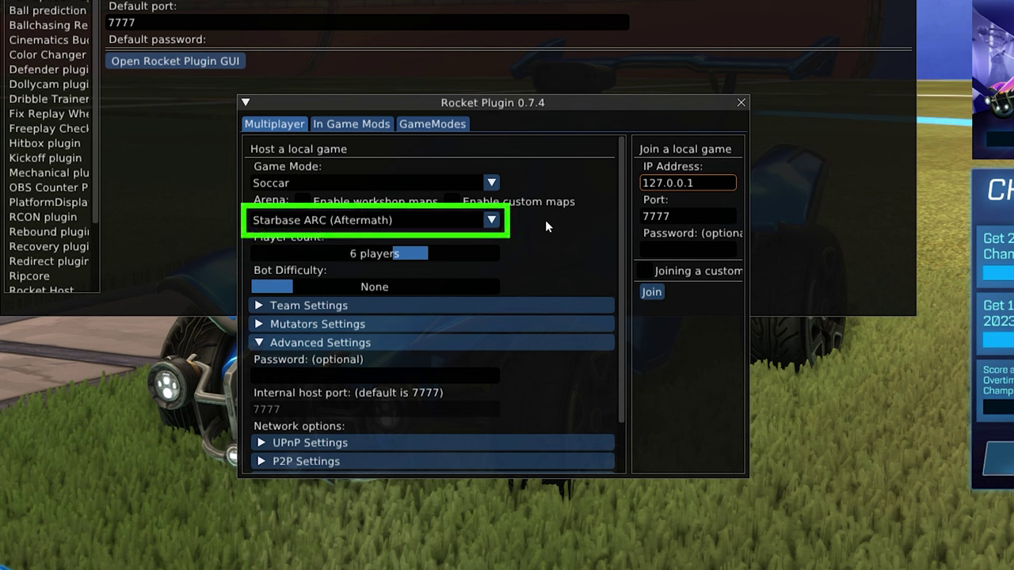
- Enable custom maps and choose Macho_TheTallOne as the arena
{"action": "left_click", "coordinate": [491, 221]}
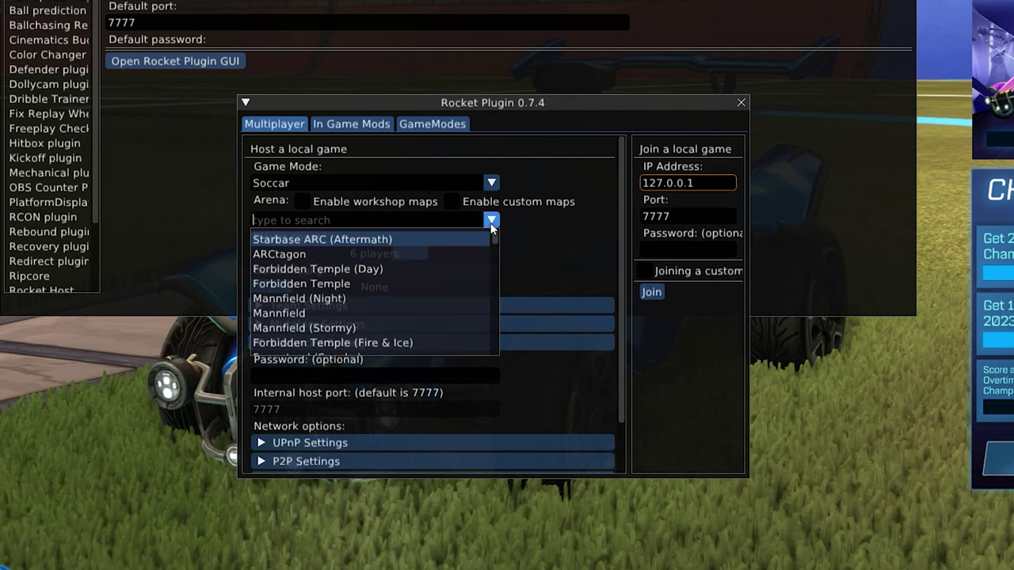
{"action": "left_click", "coordinate": [540, 236]}
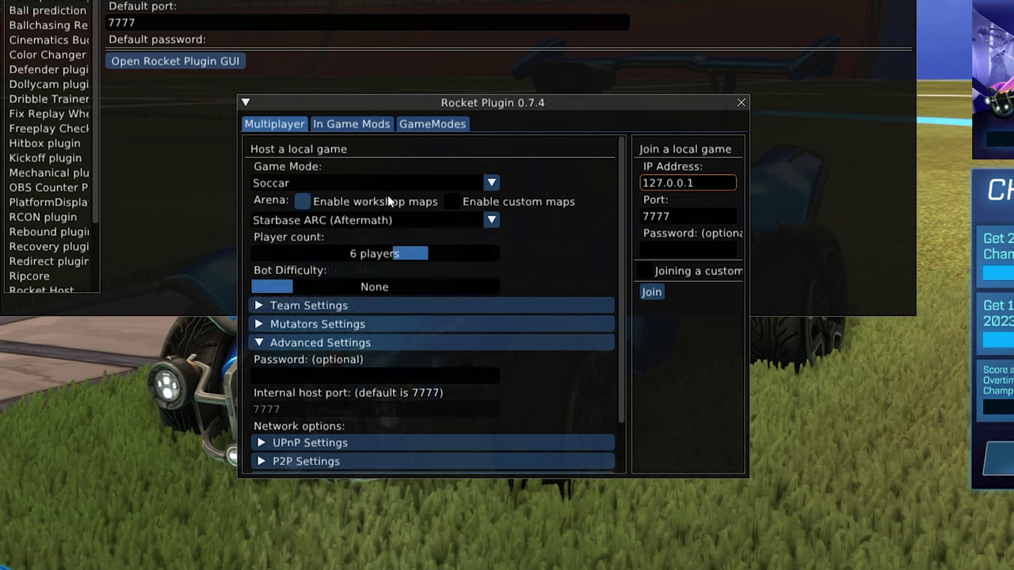
{"action": "left_click", "coordinate": [451, 201]}
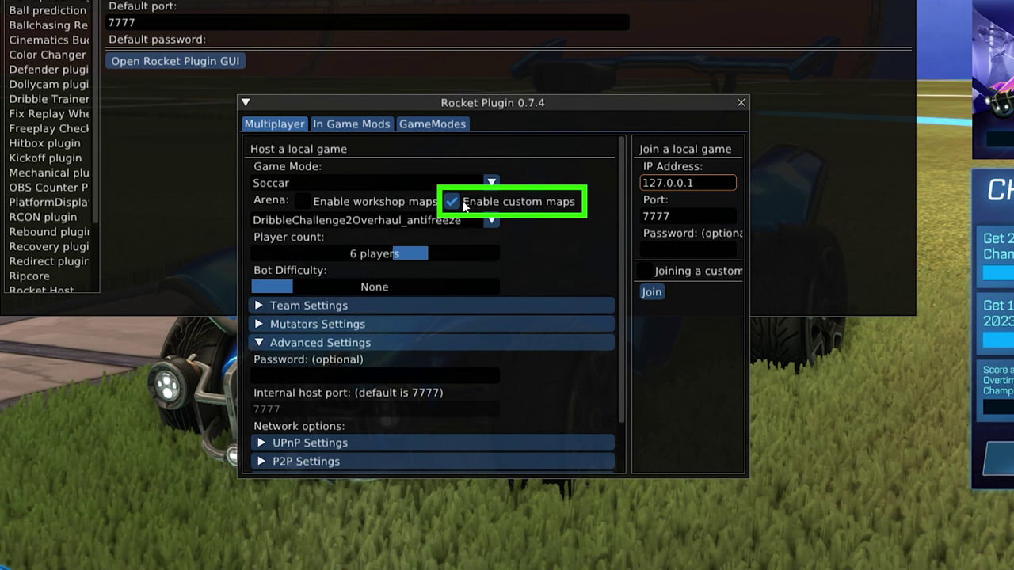
{"action": "left_click", "coordinate": [498, 221]}
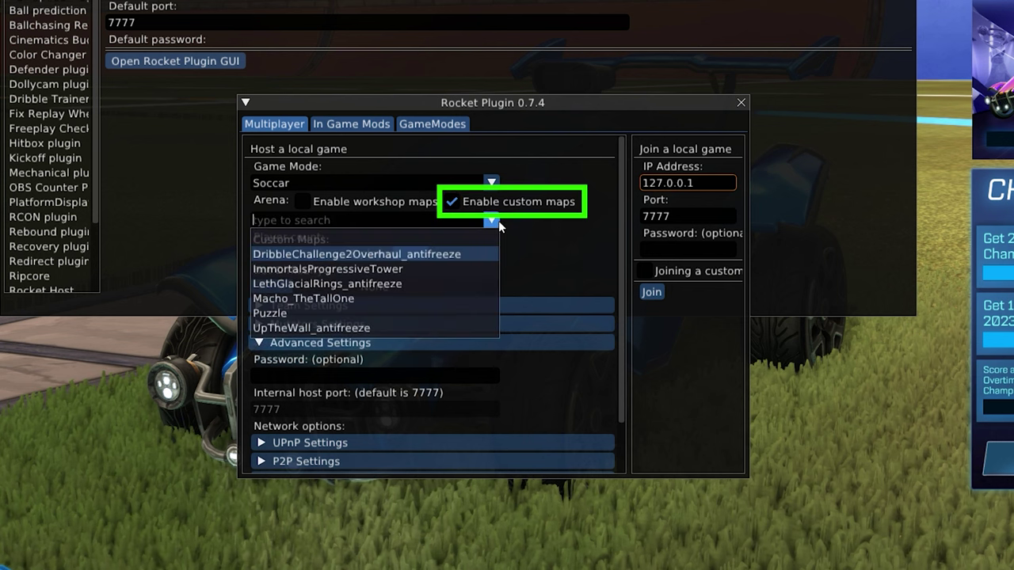
{"action": "left_click", "coordinate": [397, 298]}
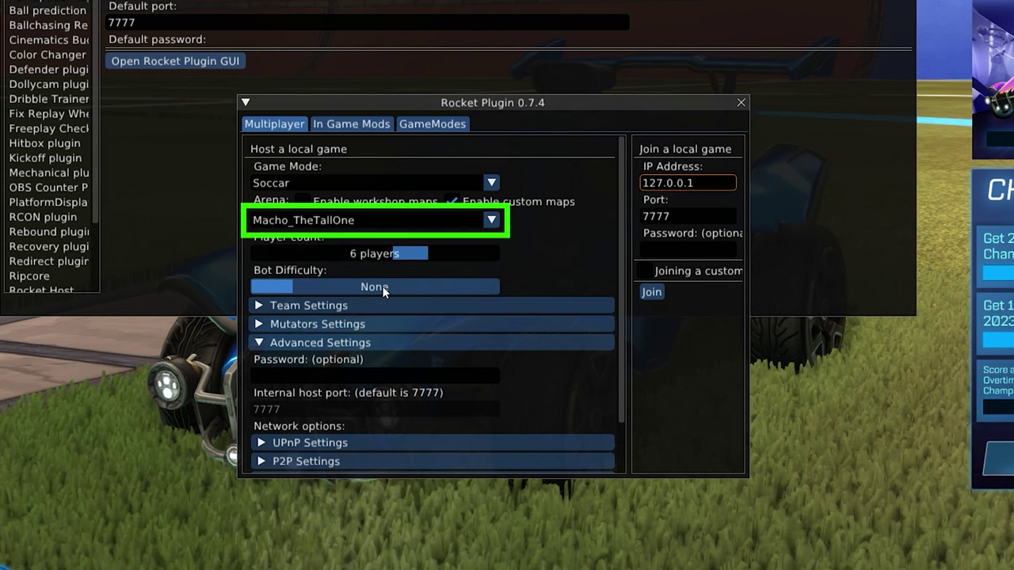
{"action": "left_click", "coordinate": [491, 220]}
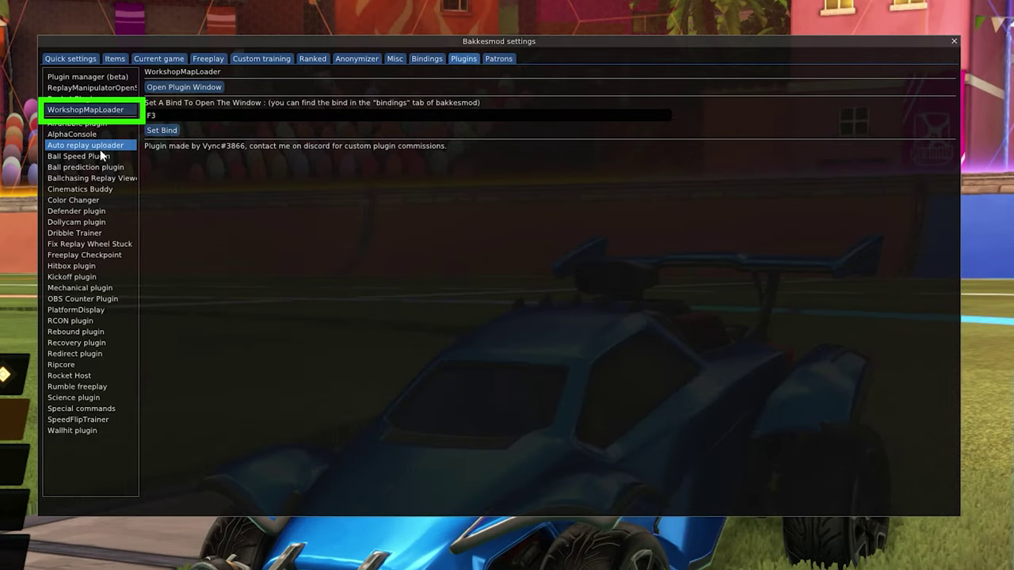
- Open the WorkshopMapLoader plugin window
{"action": "left_click", "coordinate": [164, 89]}
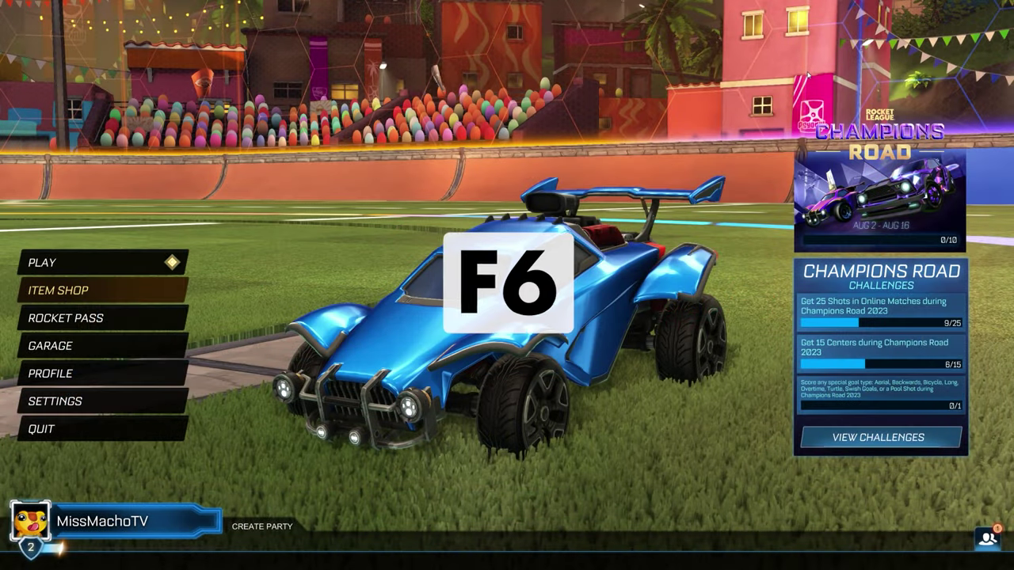
- Run rp_workshop_path to the Epic Games CookedPCConsole\mods folder plus writeconfig in the console
{"action": "key", "text": "F6"}
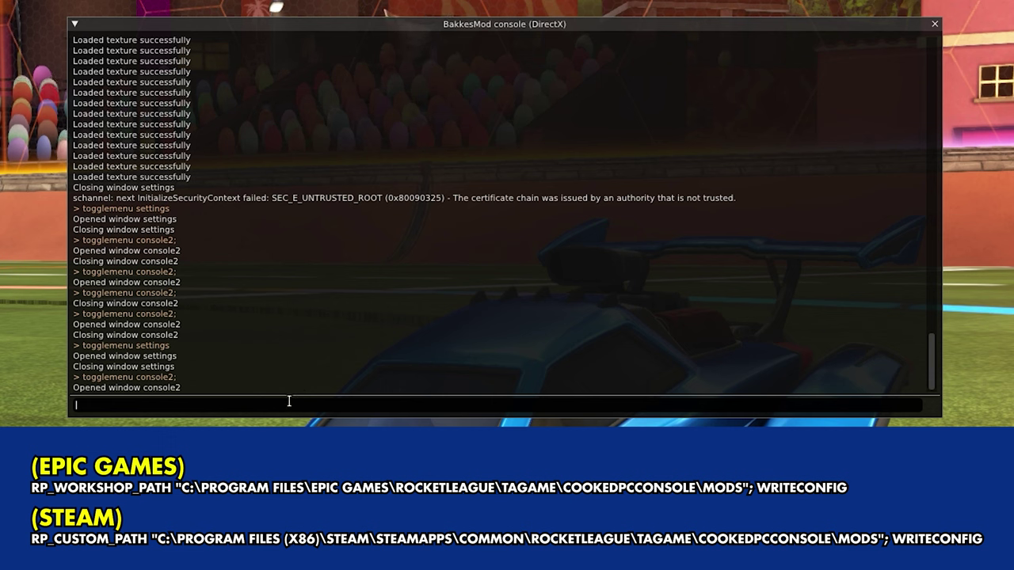
{"action": "type", "text": "rp_workshop_path \"C:\\Program Files\\Epic Games\\rocketleague\\TAGame\\CookedPCConsole\\mods\"; writeconfig"}
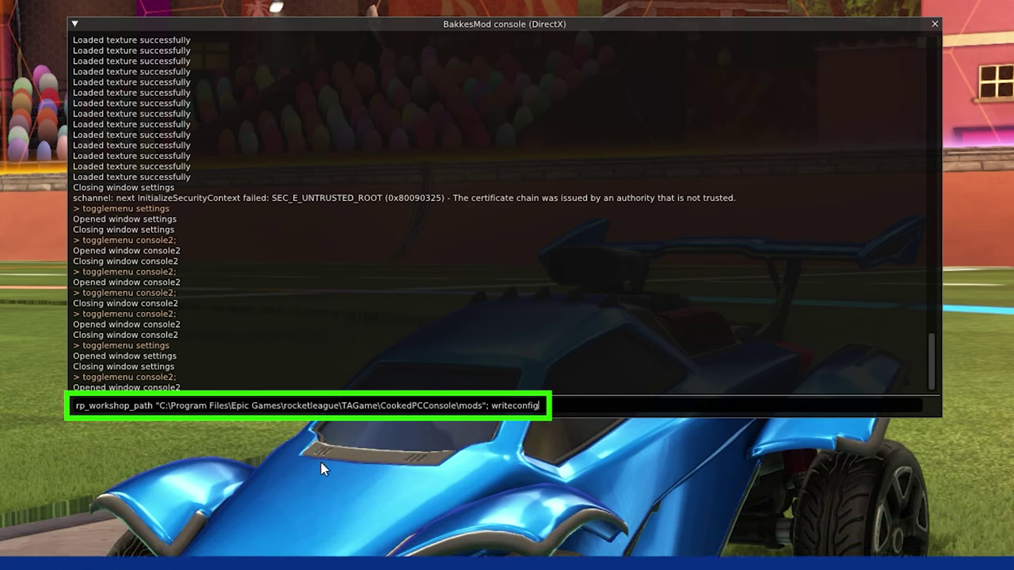
{"action": "key", "text": "Return"}
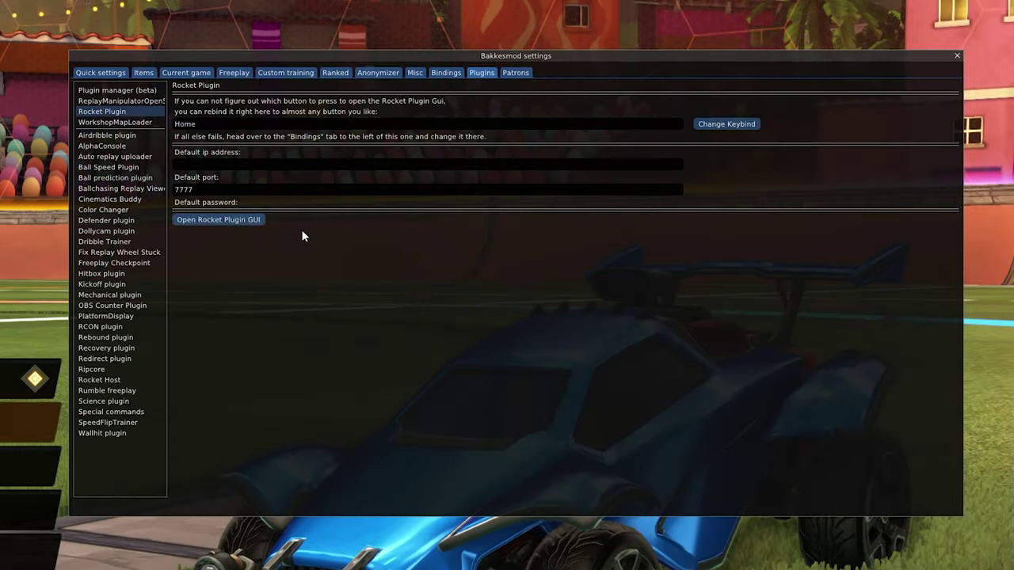
- In the Rocket Plugin window, enable custom maps and pick Macho_TheTallOne
{"action": "left_click", "coordinate": [241, 218]}
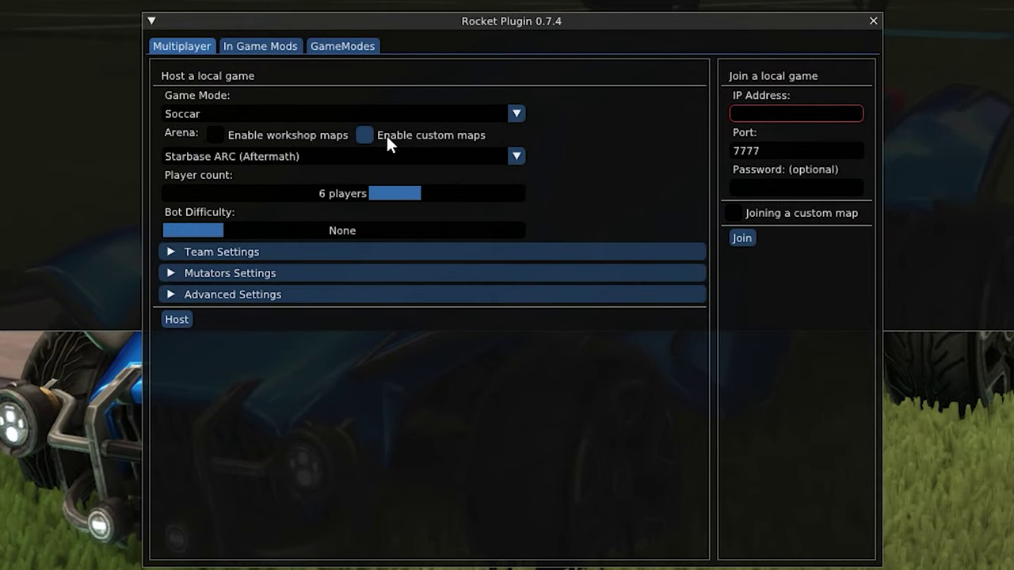
{"action": "left_click", "coordinate": [387, 136]}
{"action": "left_click", "coordinate": [407, 154]}
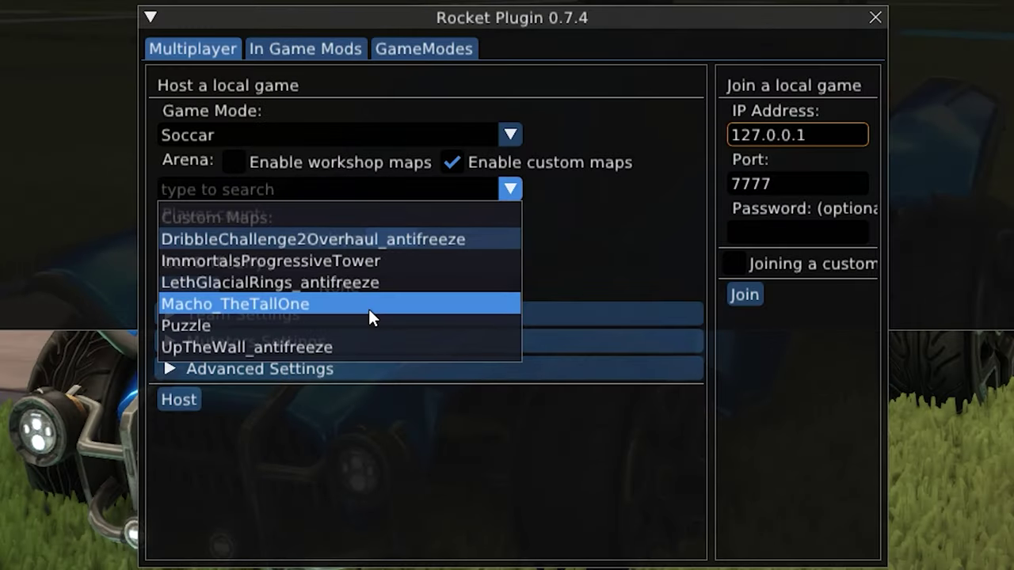
{"action": "left_click", "coordinate": [372, 305]}
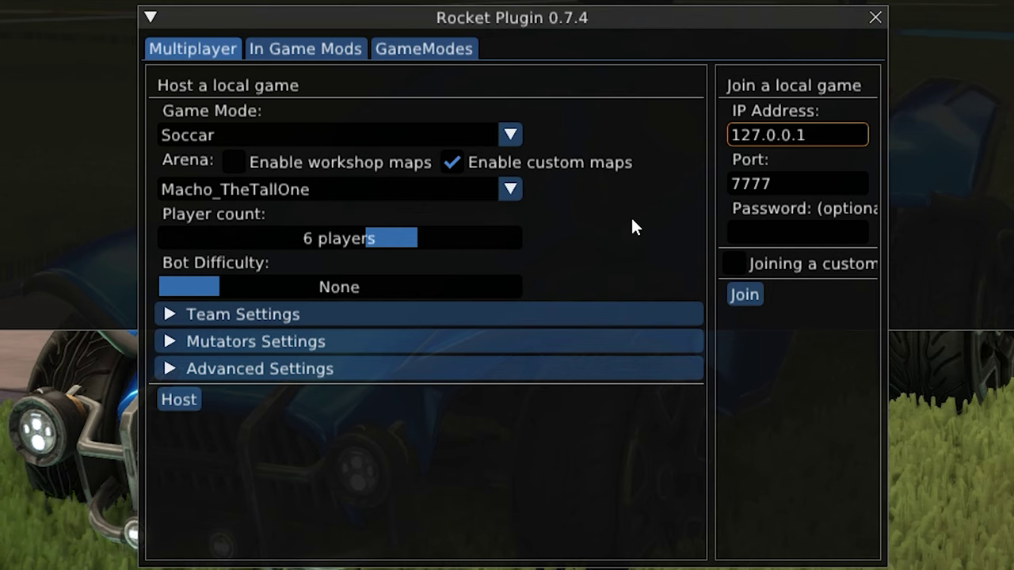
- Set a match password under Advanced Settings
{"action": "left_click", "coordinate": [238, 371]}
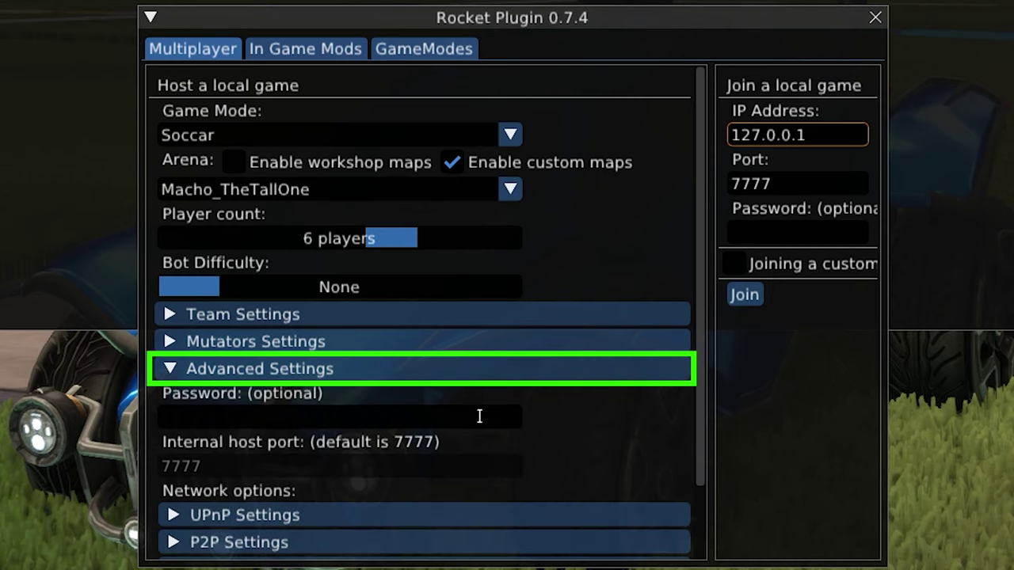
{"action": "left_click", "coordinate": [385, 417]}
{"action": "type", "text": "****"}
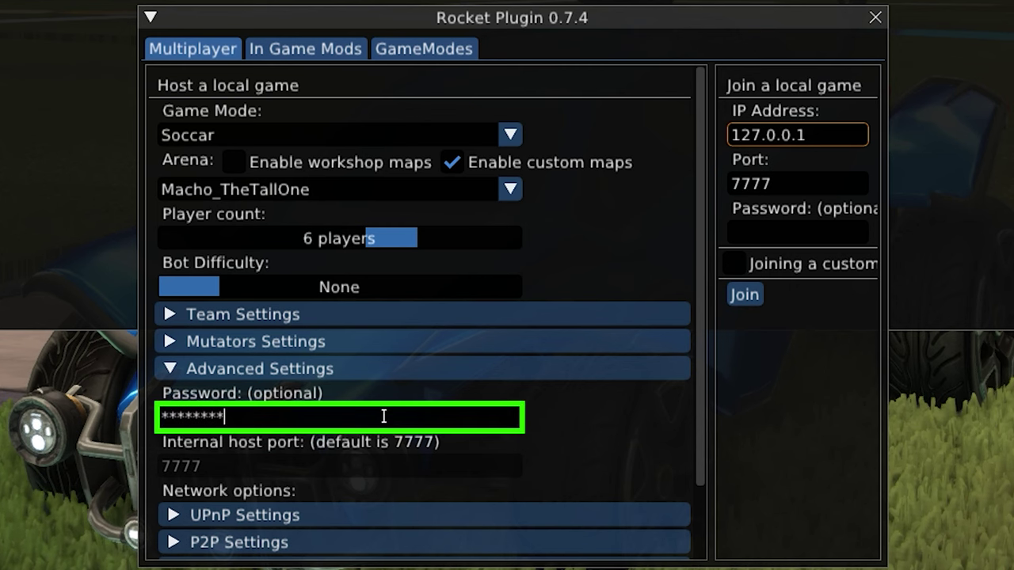
{"action": "scroll", "coordinate": [451, 432], "scroll_direction": "down", "scroll_amount": 2}
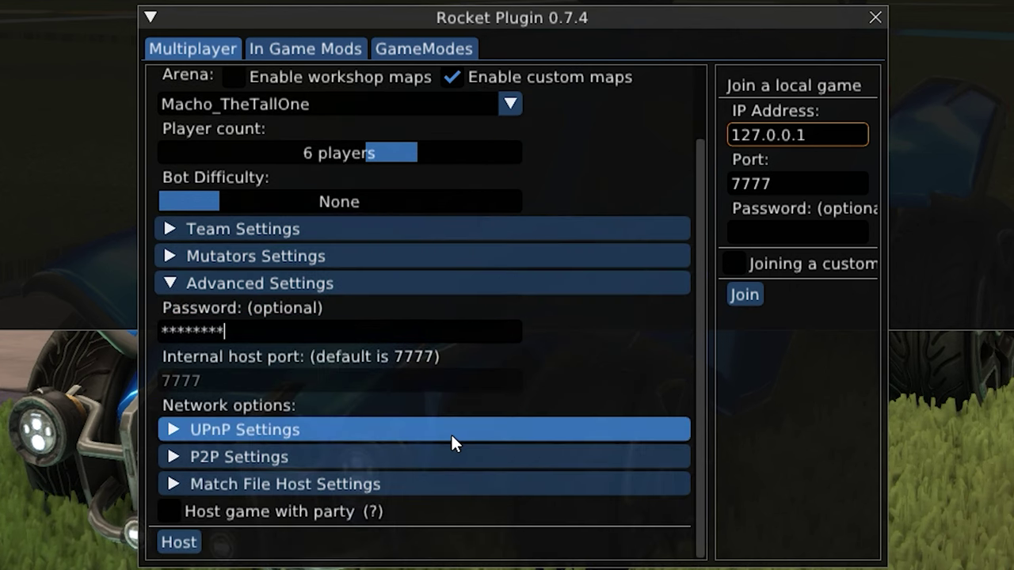
- Start the match file server for map downloads and host the match
{"action": "left_click", "coordinate": [170, 487]}
{"action": "scroll", "coordinate": [174, 486], "scroll_direction": "down", "scroll_amount": 4}
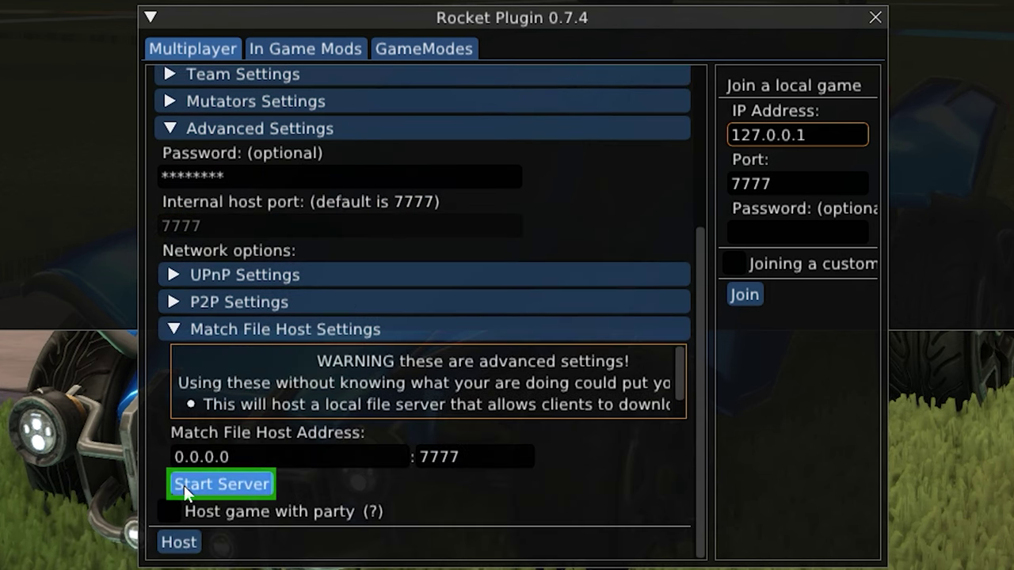
{"action": "left_click", "coordinate": [186, 486]}
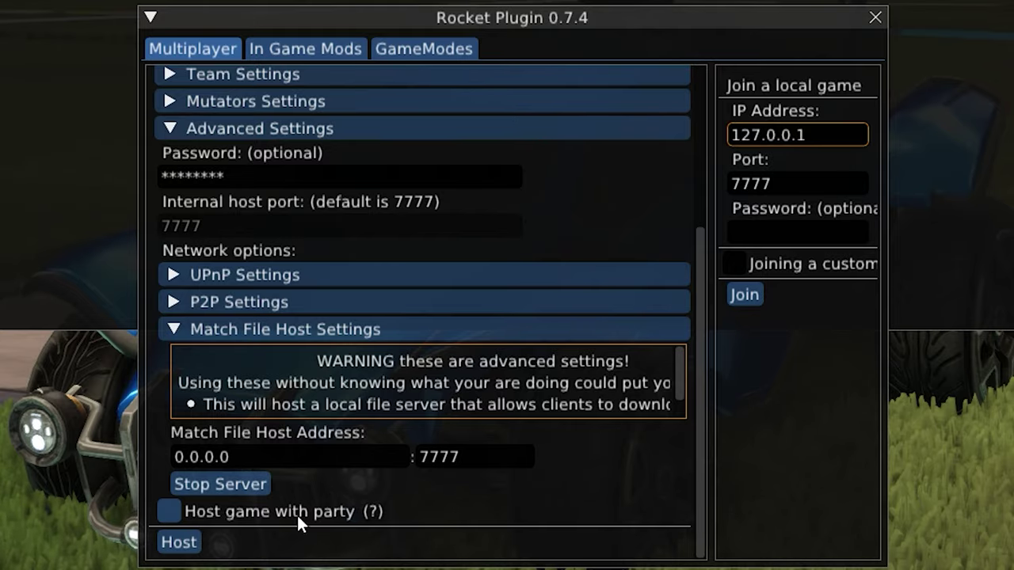
{"action": "left_click", "coordinate": [179, 543]}
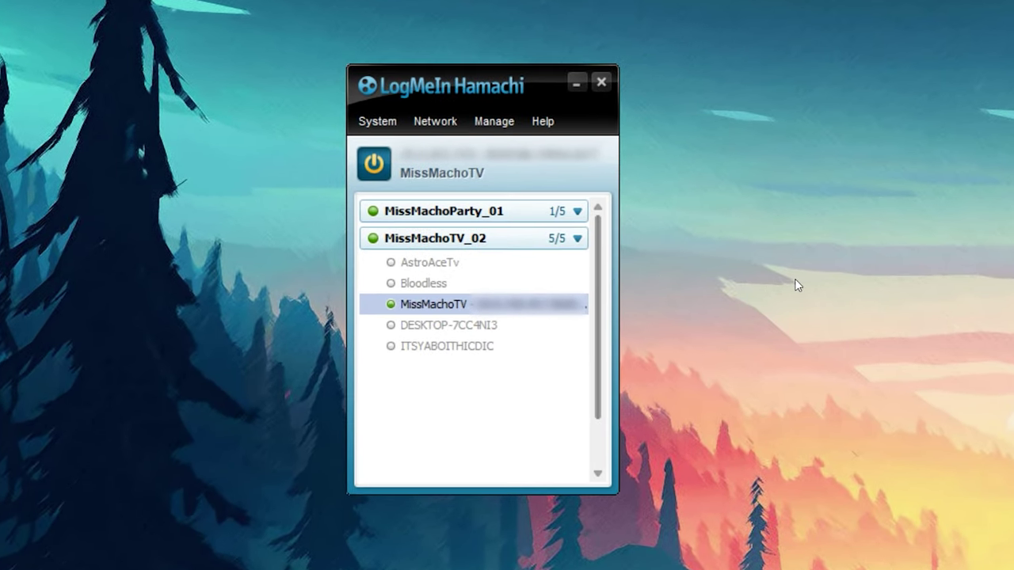
- Copy the host computer's IPv4 address from its own entry in the Hamachi network list
{"action": "right_click", "coordinate": [444, 309]}
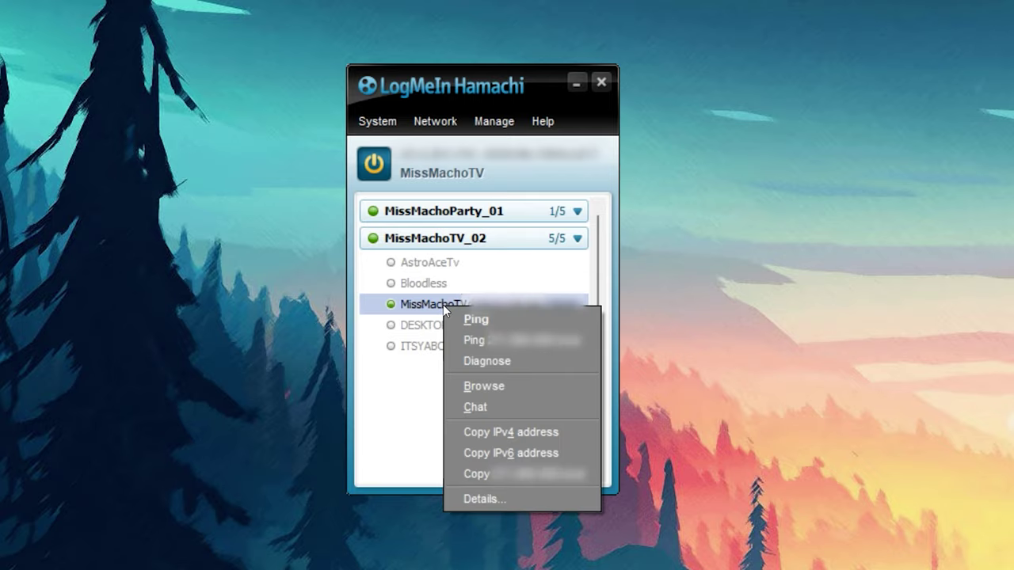
{"action": "left_click", "coordinate": [507, 433]}
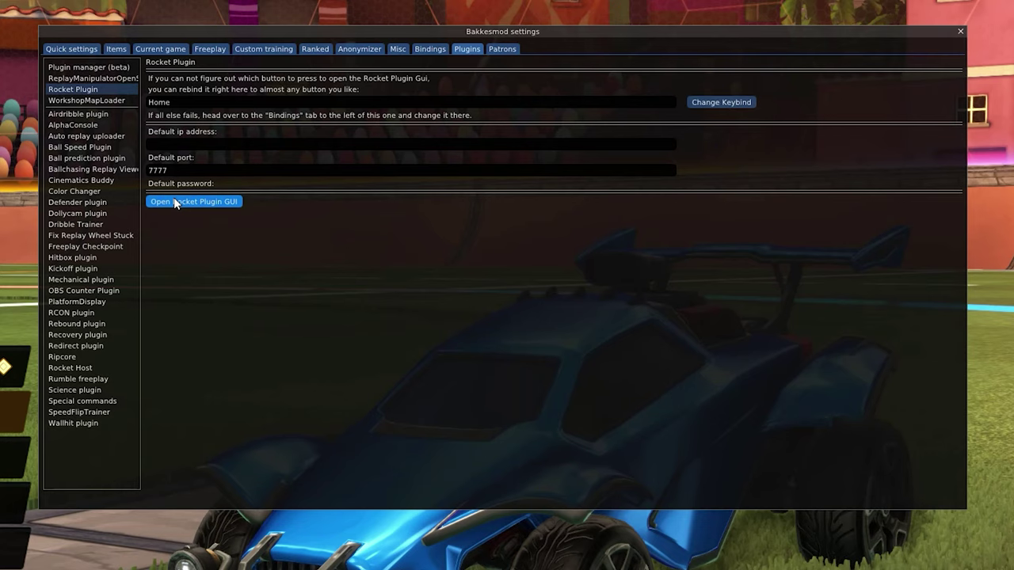
- In Rocket Plugin, paste the host's IP, enter the match password, and check Joining a custom map
{"action": "left_click", "coordinate": [174, 201]}
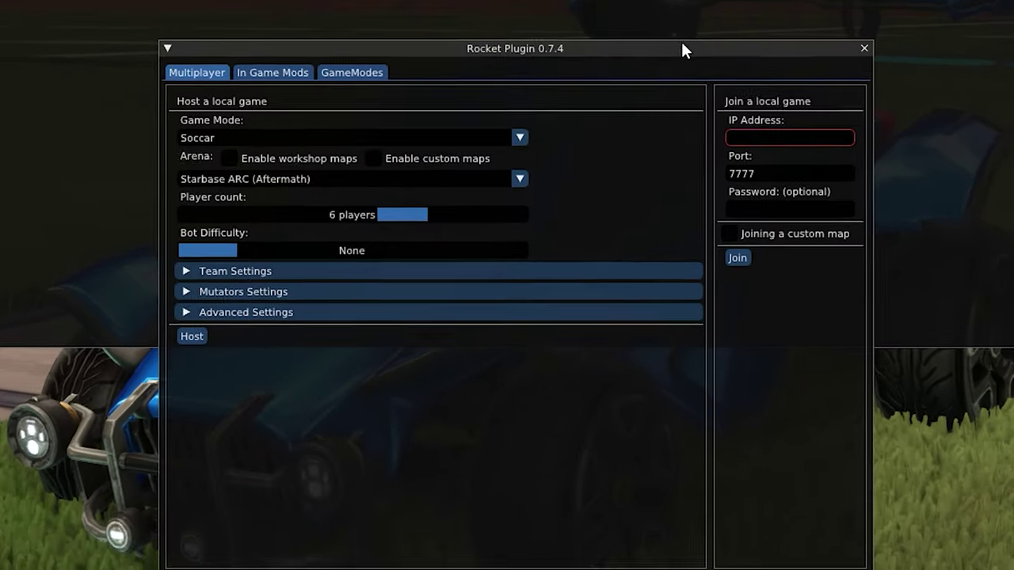
{"action": "left_click", "coordinate": [758, 116]}
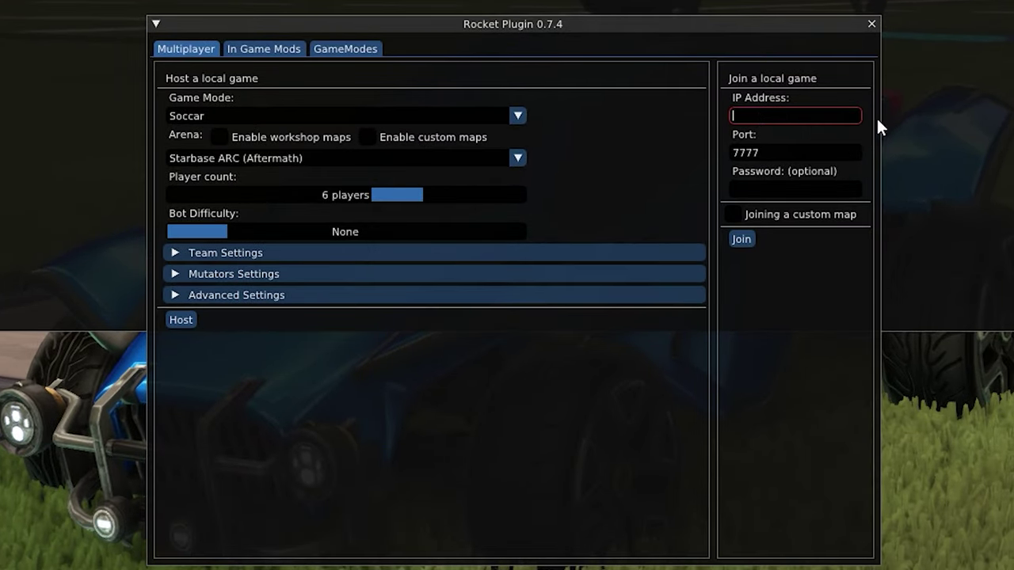
{"action": "key", "text": "ctrl+v"}
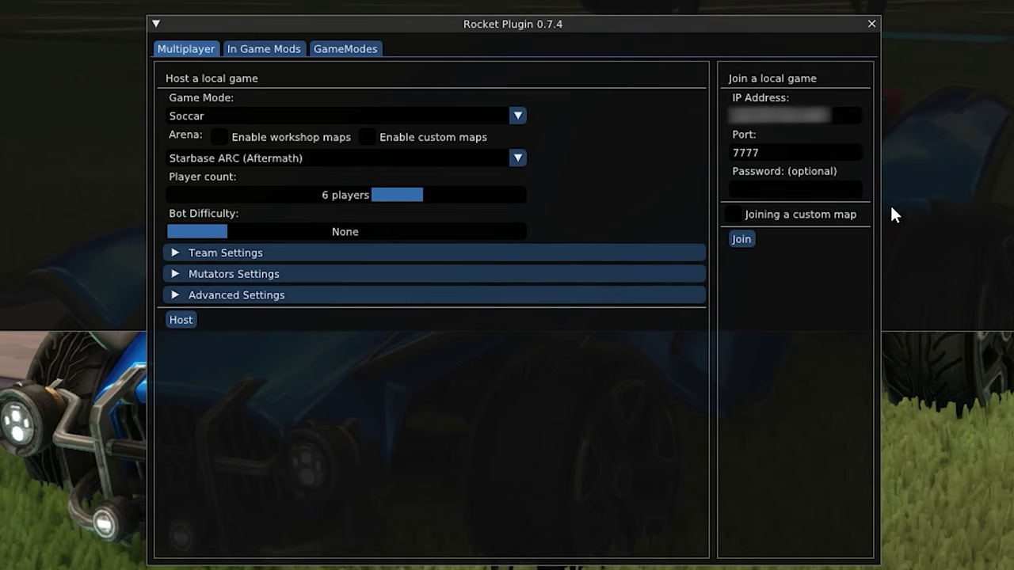
{"action": "type", "text": "******"}
{"action": "left_click", "coordinate": [736, 215]}
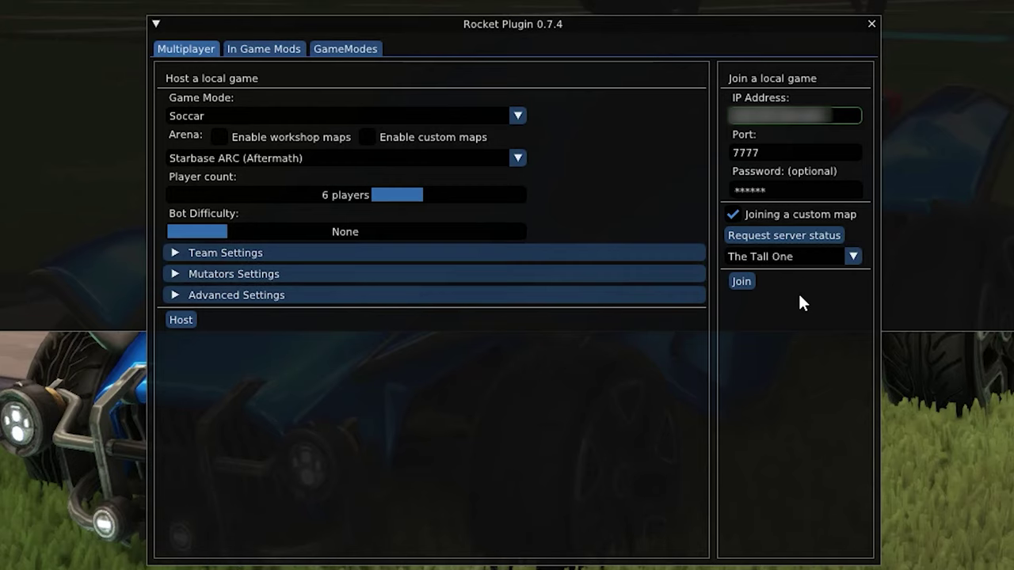
- Request server status, download and confirm the Macho_TheTallOne_antifreeze map, then join the host's match
{"action": "left_click", "coordinate": [792, 236]}
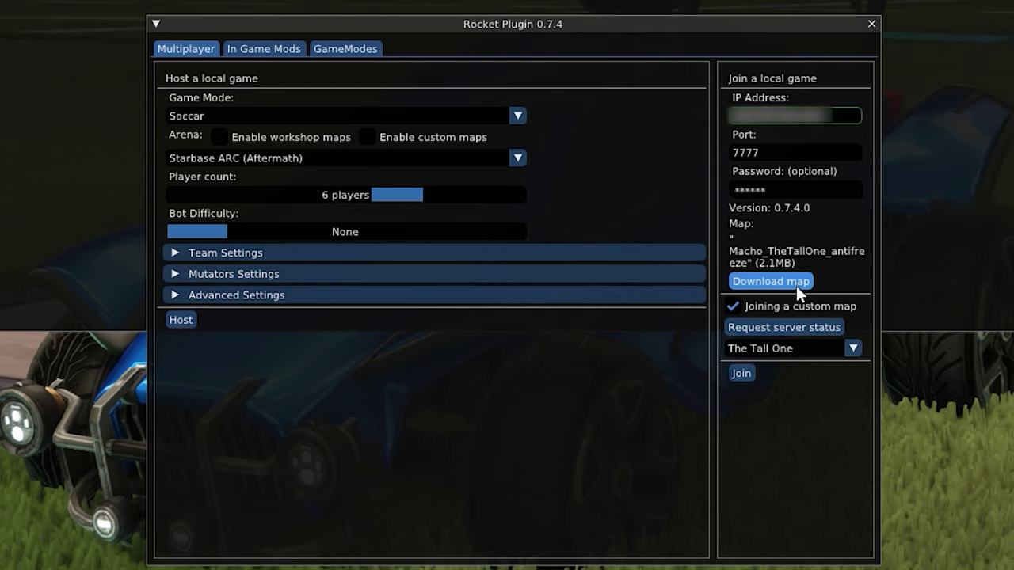
{"action": "left_click", "coordinate": [796, 285]}
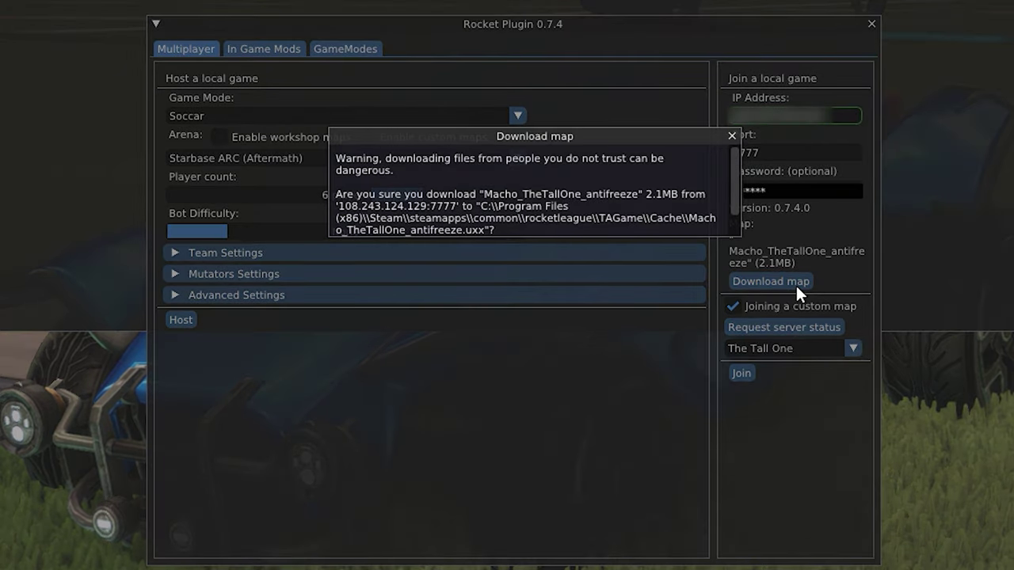
{"action": "scroll", "coordinate": [609, 210], "scroll_direction": "down", "scroll_amount": 1}
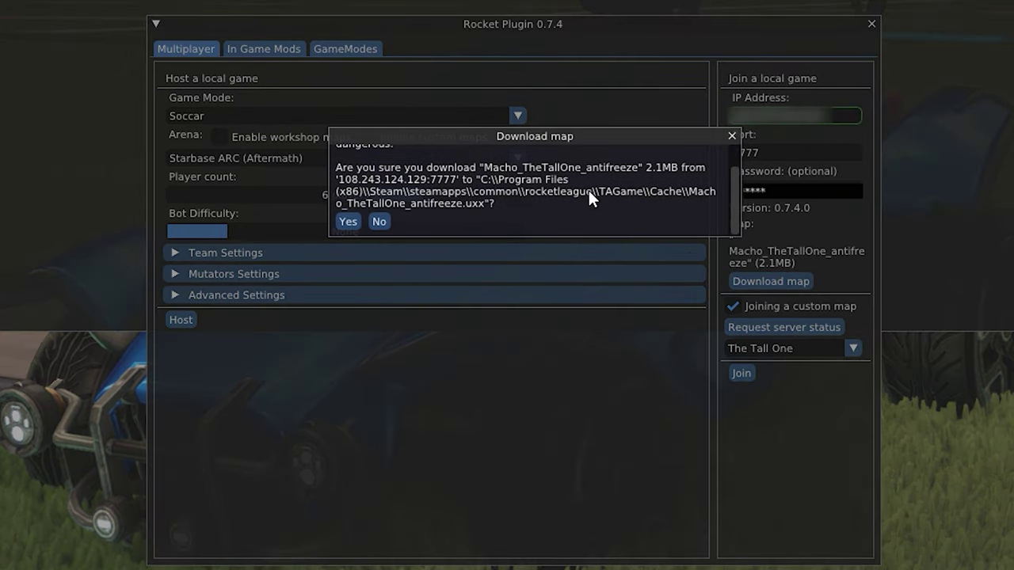
{"action": "left_click", "coordinate": [348, 221]}
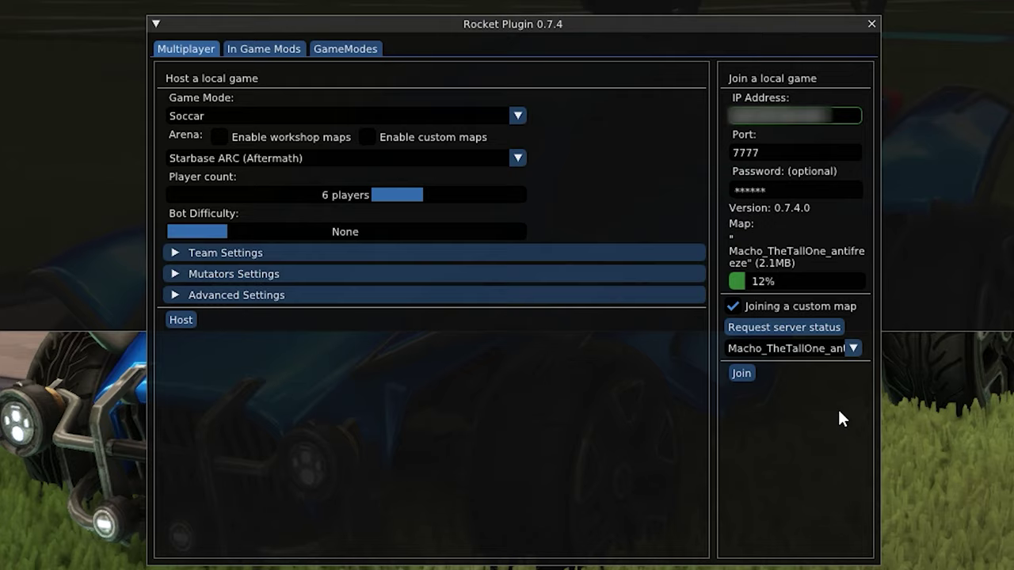
{"action": "left_click", "coordinate": [741, 373]}
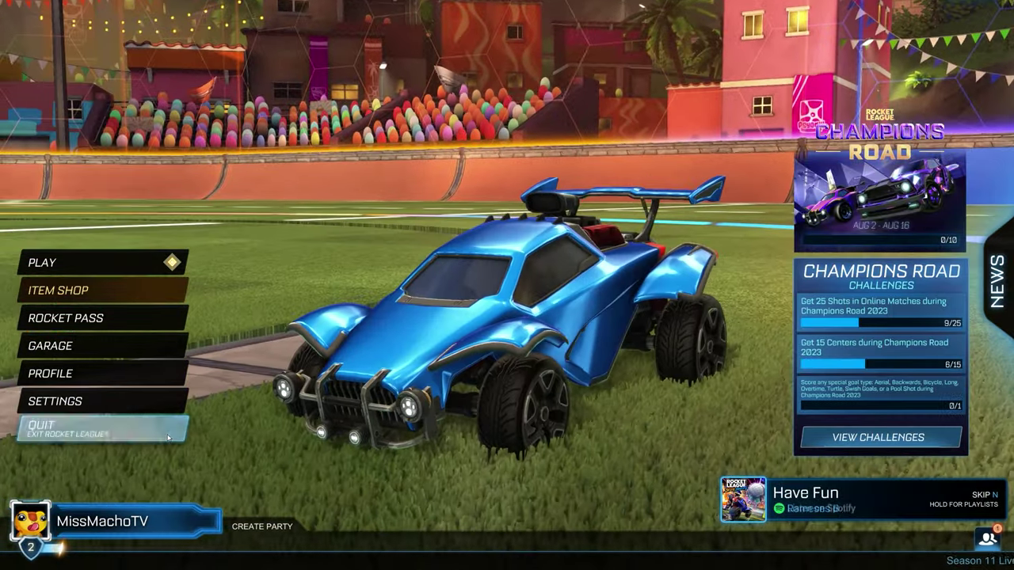
- Choose QUIT on the Rocket League main menu to bring up the Quit Game confirmation
{"action": "left_click", "coordinate": [48, 428]}
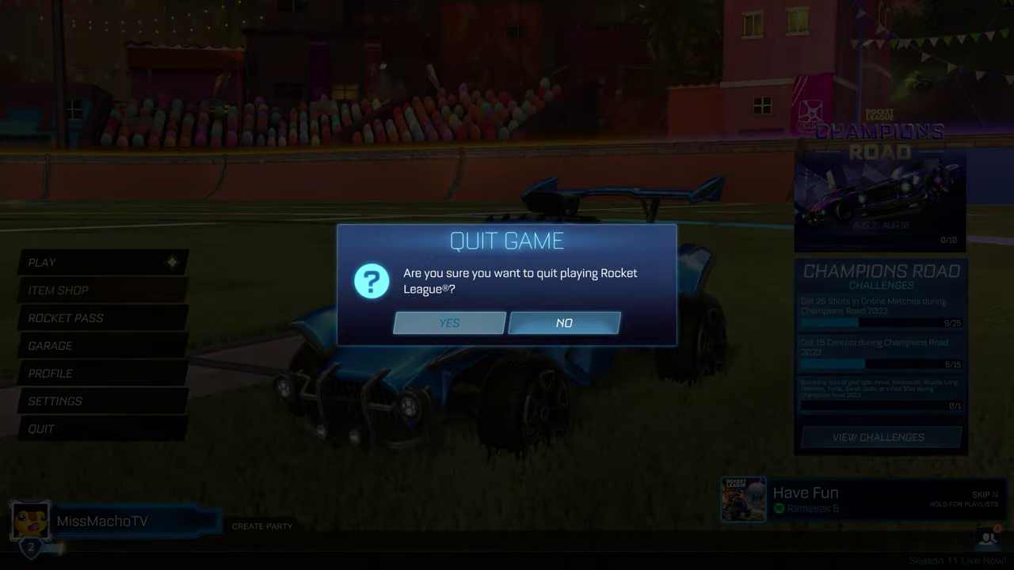